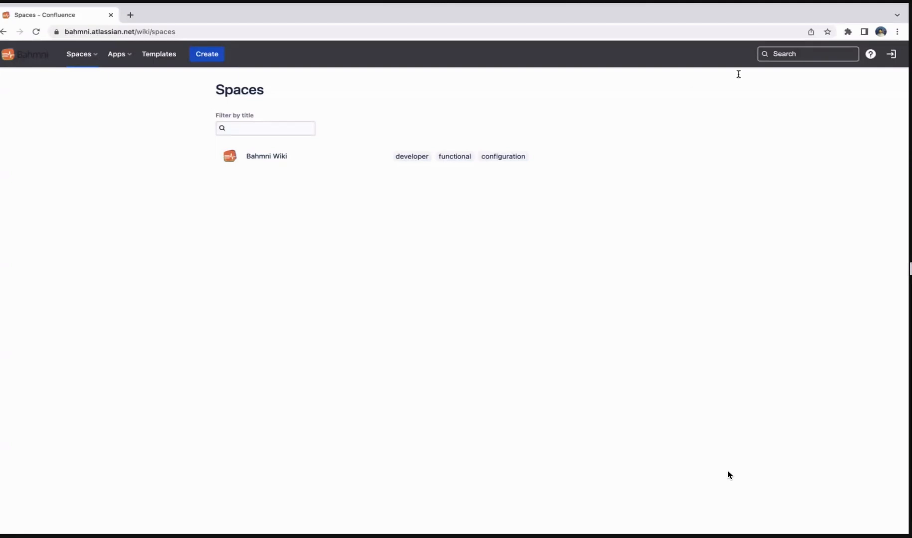
Step: Search the wiki for "spee" and open the "Speech Assistant in Bahmni" page
click(788, 54)
text(s)
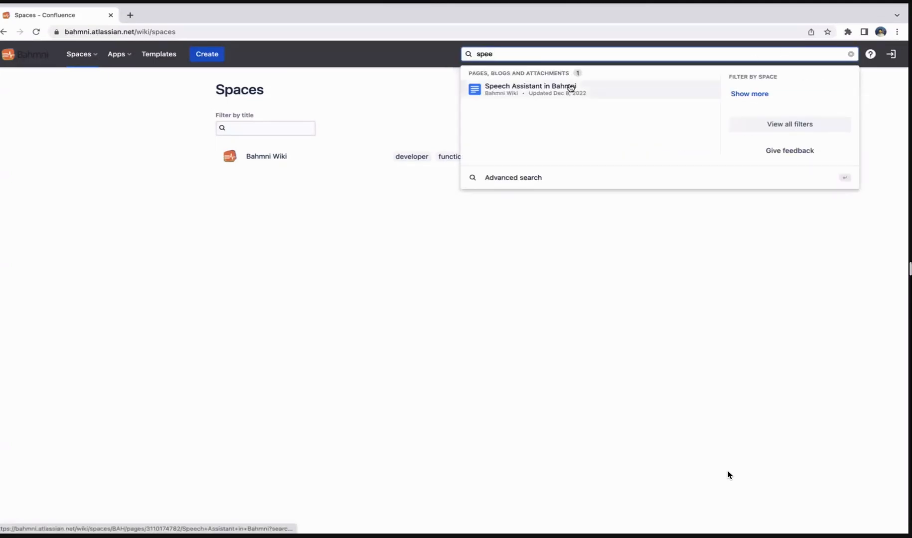
text(pee)
click(534, 90)
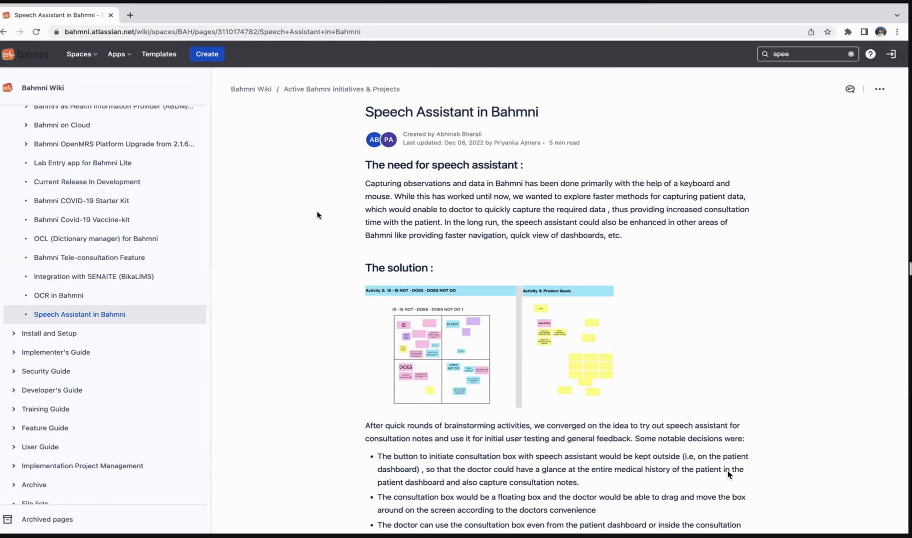
Step: Open the Vakyansh link from the Technical overview details in a new browser tab and switch to that tab
scroll(728, 475, down, 10)
scroll(727, 475, down, 20)
scroll(727, 475, down, 15)
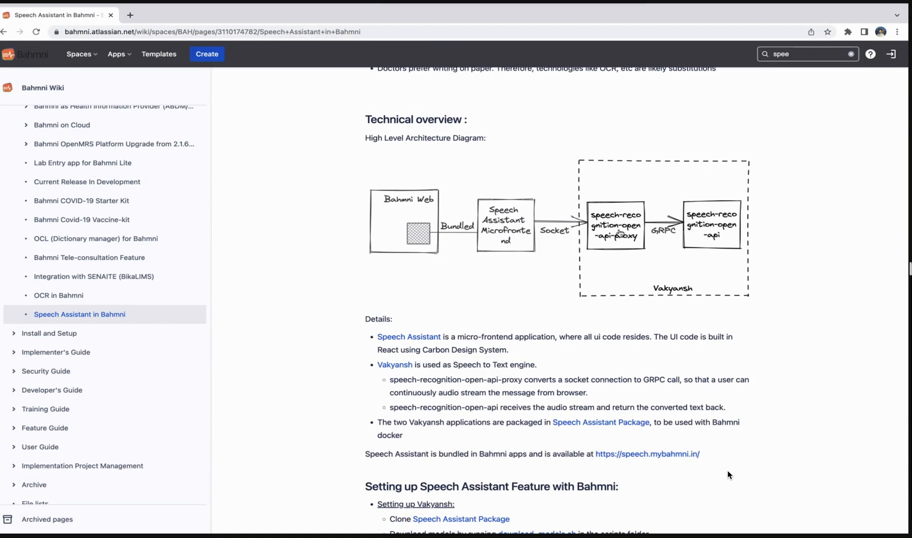
scroll(570, 277, down, 1)
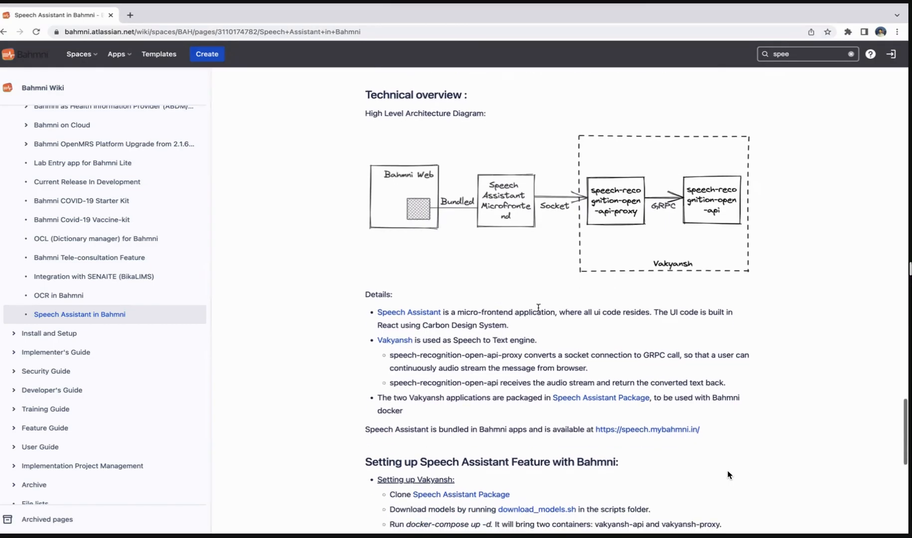
right_click(394, 343)
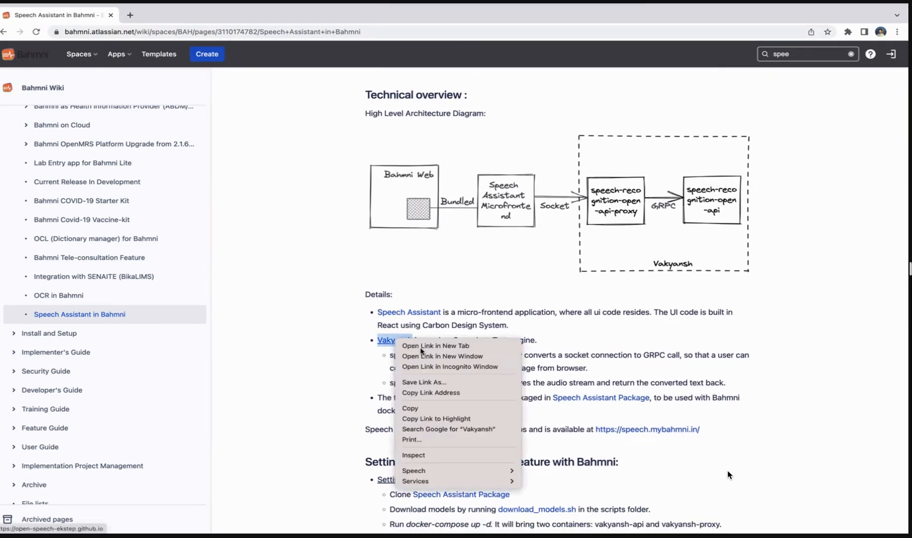
click(269, 183)
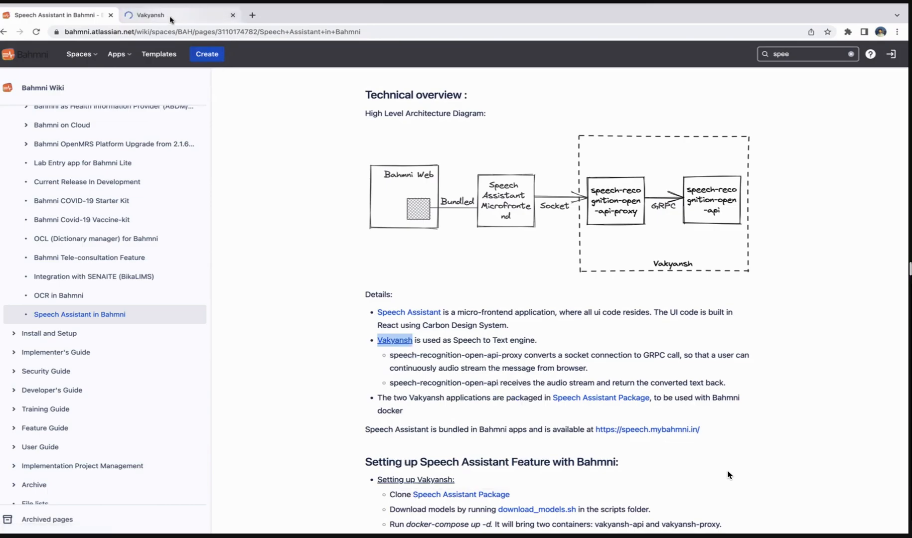
click(170, 15)
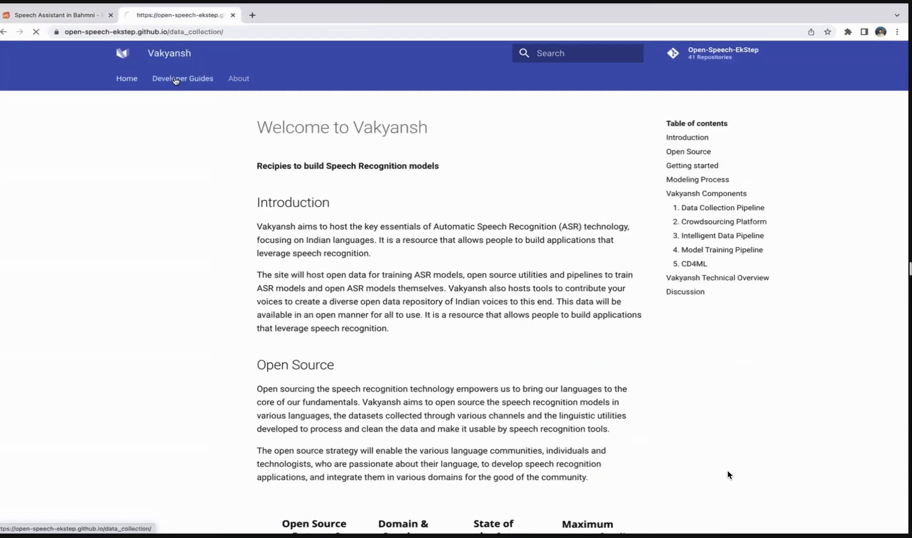
Step: Open the developer guide for the speech recognition streaming API and read from its architecture overview to the Browser Client SDK section
click(179, 80)
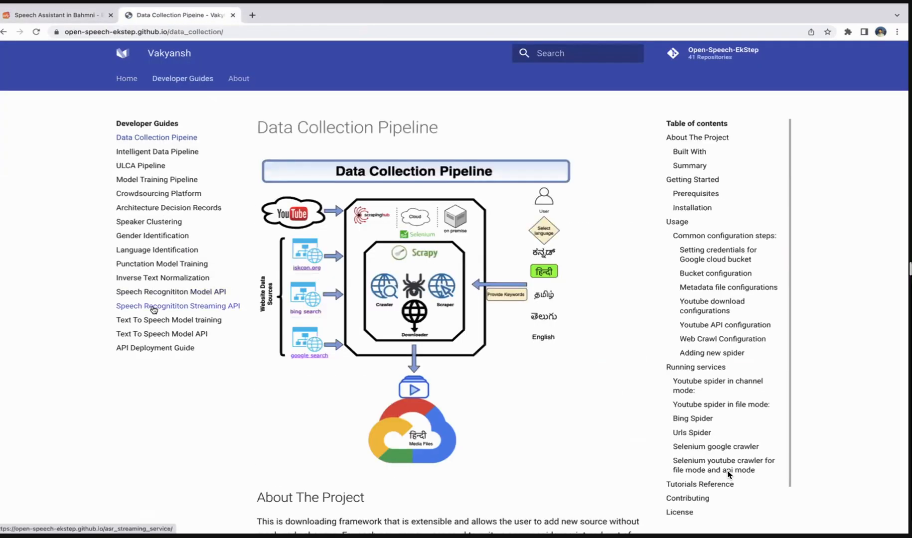
click(195, 311)
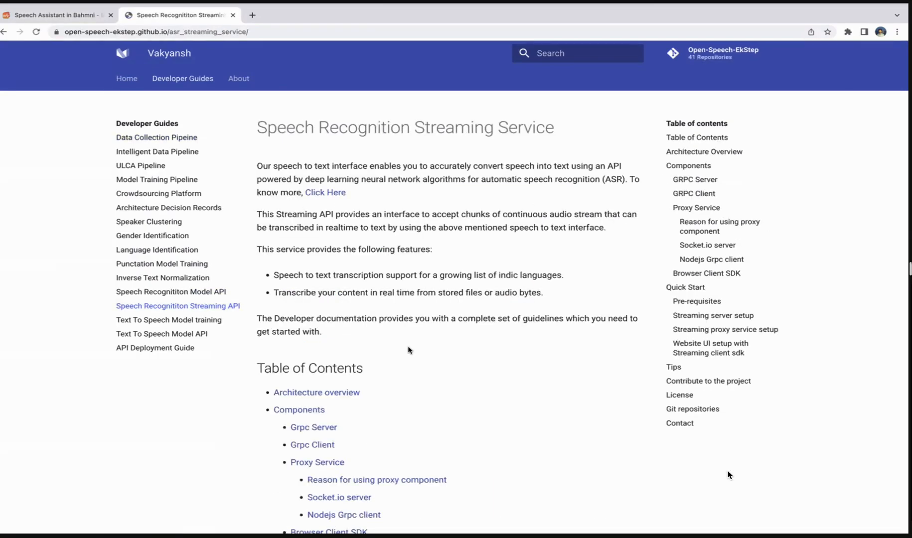
scroll(408, 350, down, 10)
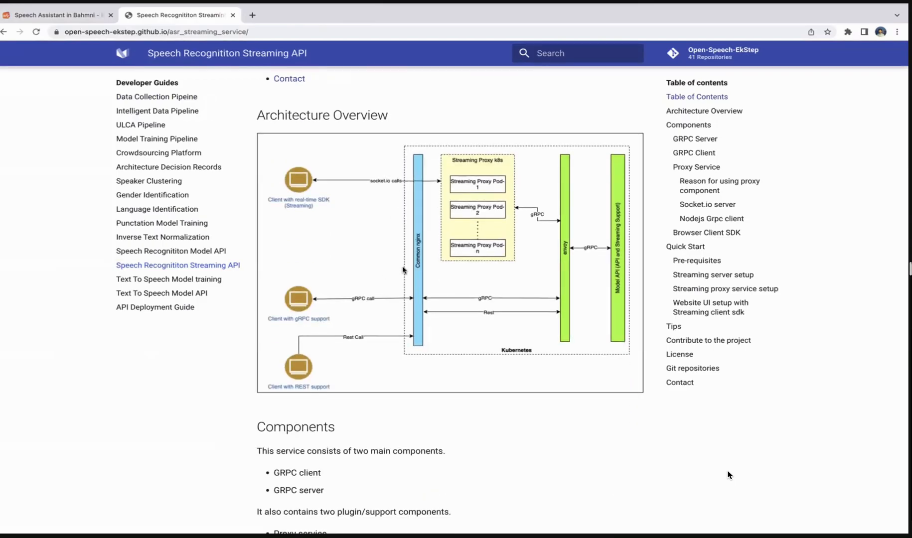
scroll(404, 270, down, 10)
scroll(404, 270, down, 5)
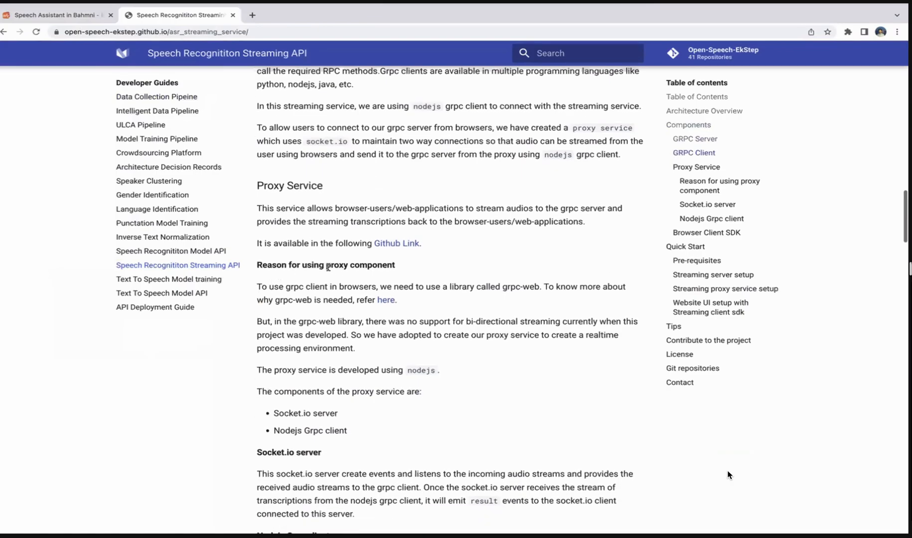
scroll(326, 299, down, 1)
scroll(326, 314, down, 7)
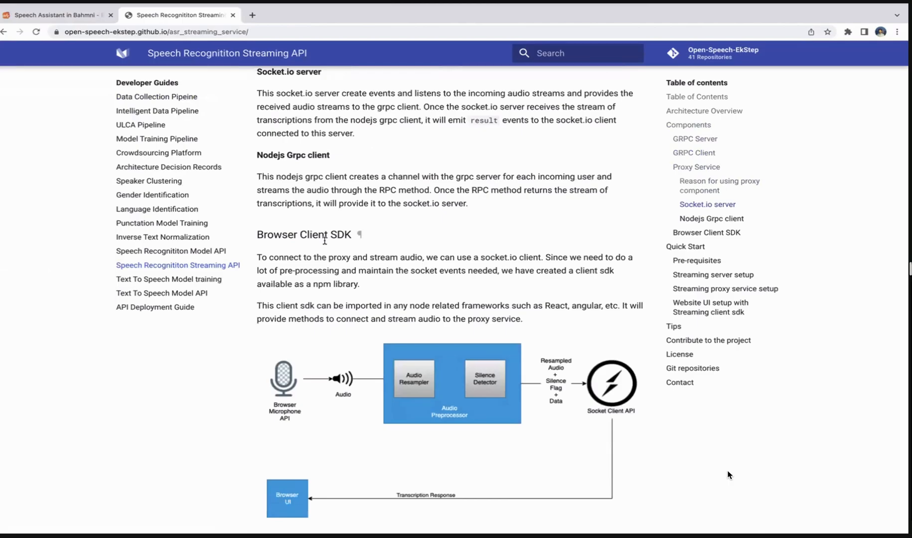
Step: Return to the Speech Assistant wiki page and open the Speech Assistant Package repository linked in the Technical overview details
mouse_move(46, 21)
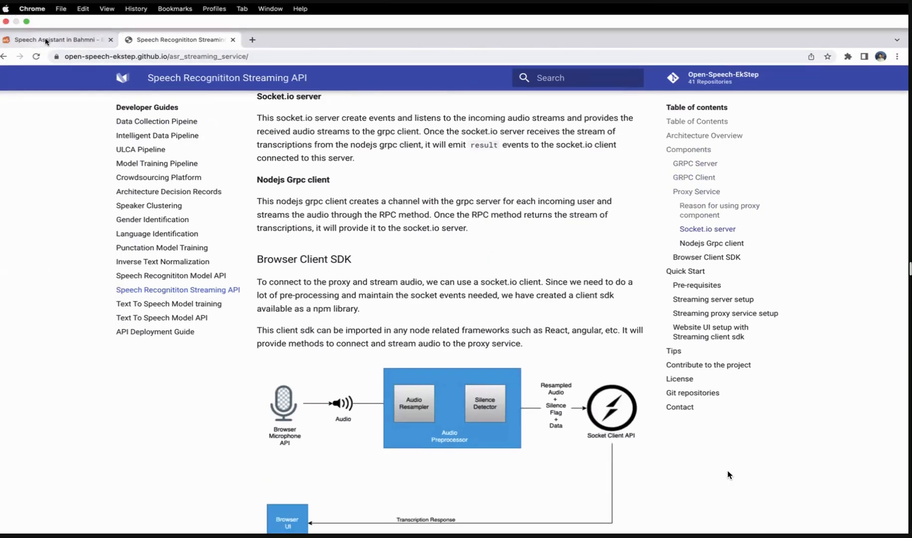
click(45, 41)
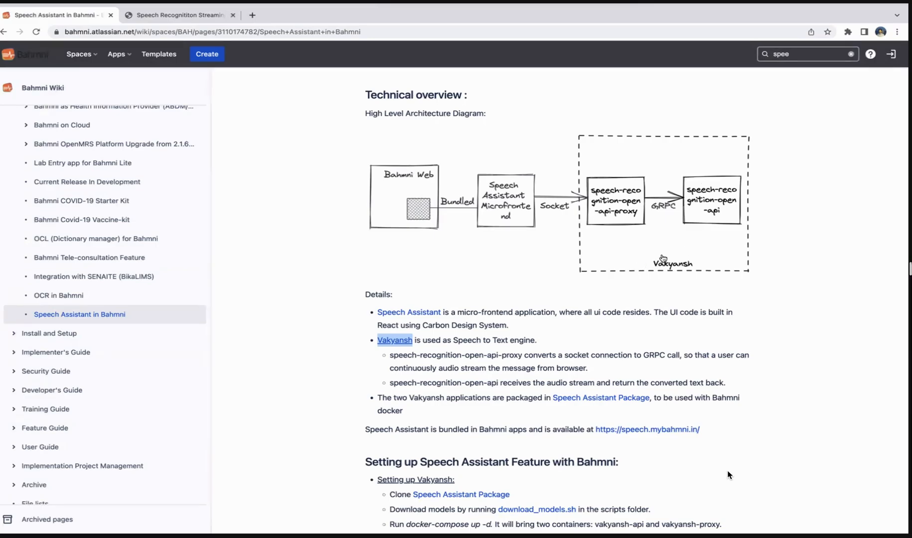
scroll(662, 258, down, 1)
scroll(625, 281, down, 3)
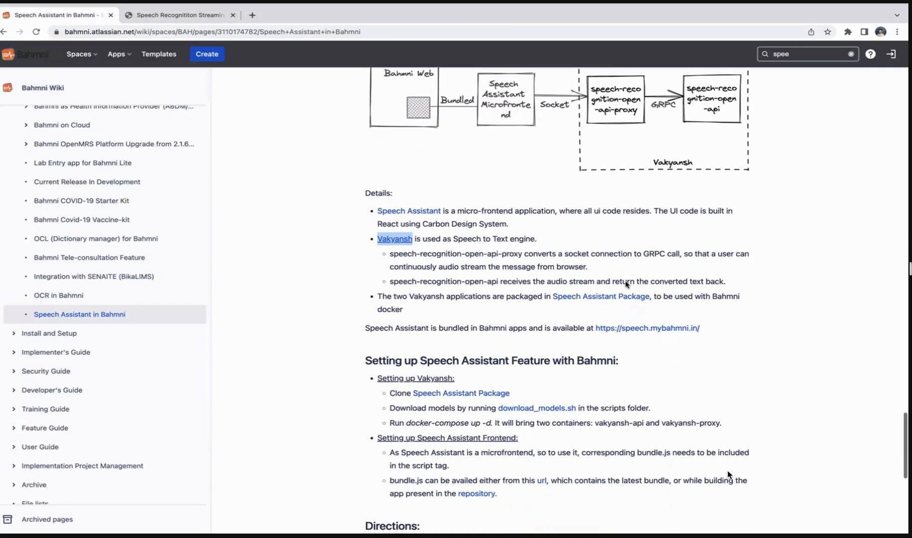
click(590, 298)
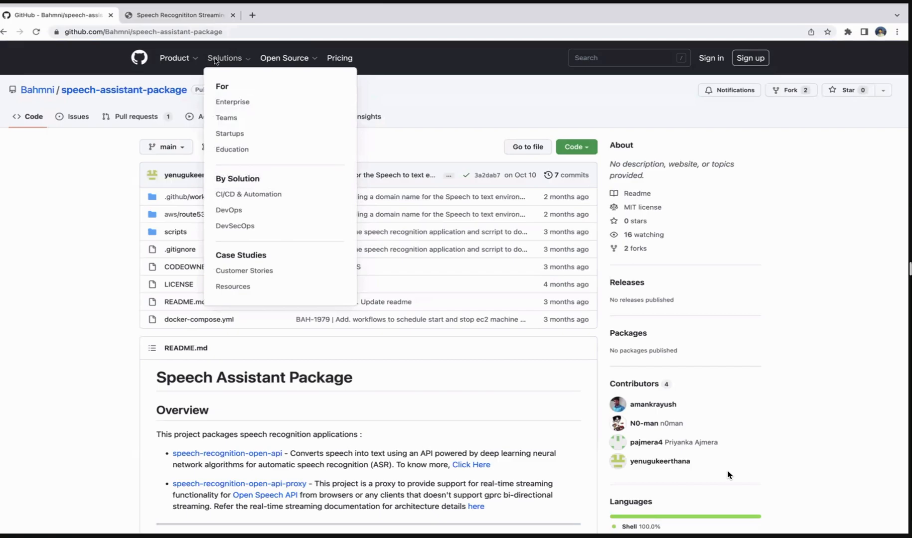
Step: Review the README's setup instructions, highlighting the command that downloads the English and Hindi language models
scroll(93, 348, down, 10)
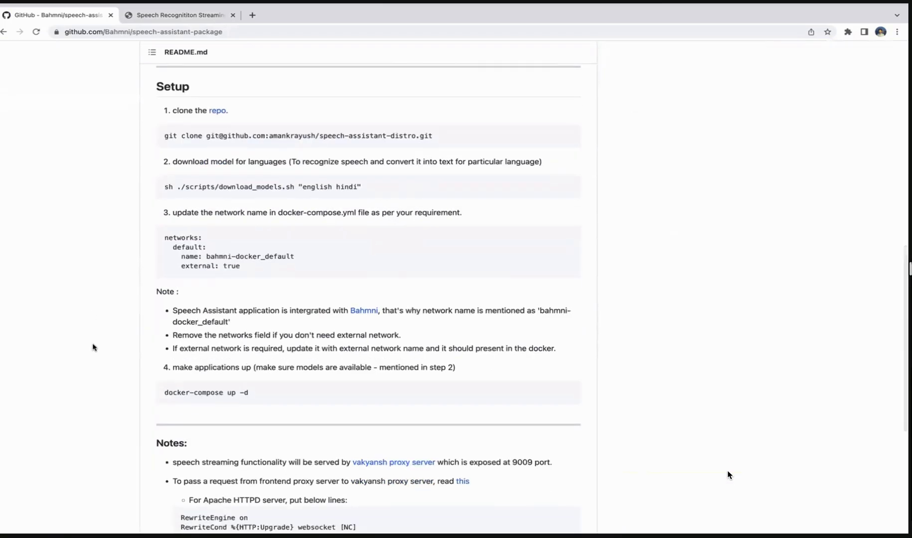
scroll(93, 348, down, 4)
scroll(93, 347, up, 4)
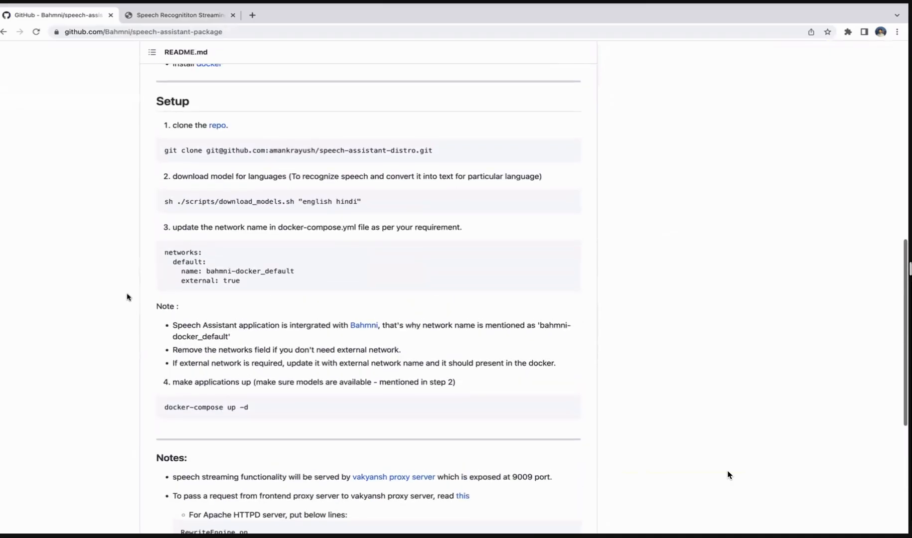
drag(161, 204, 364, 207)
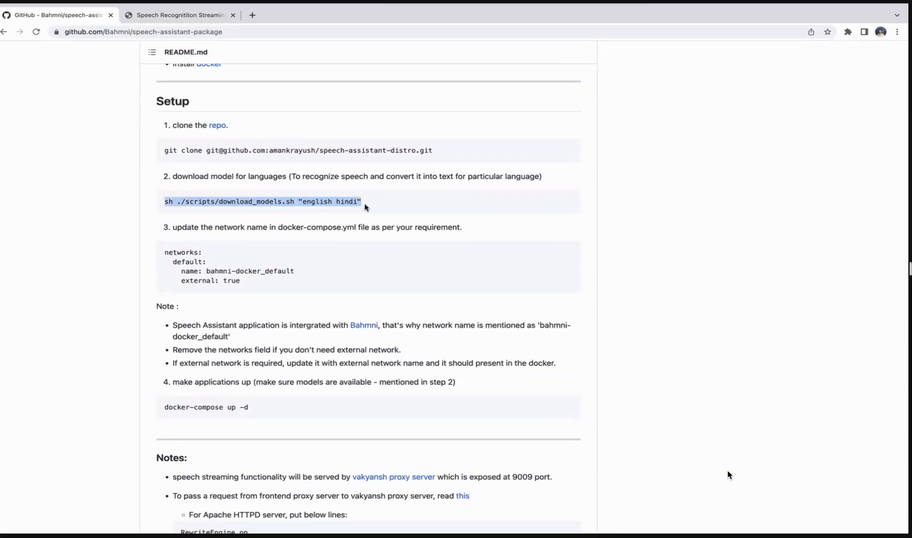
click(283, 201)
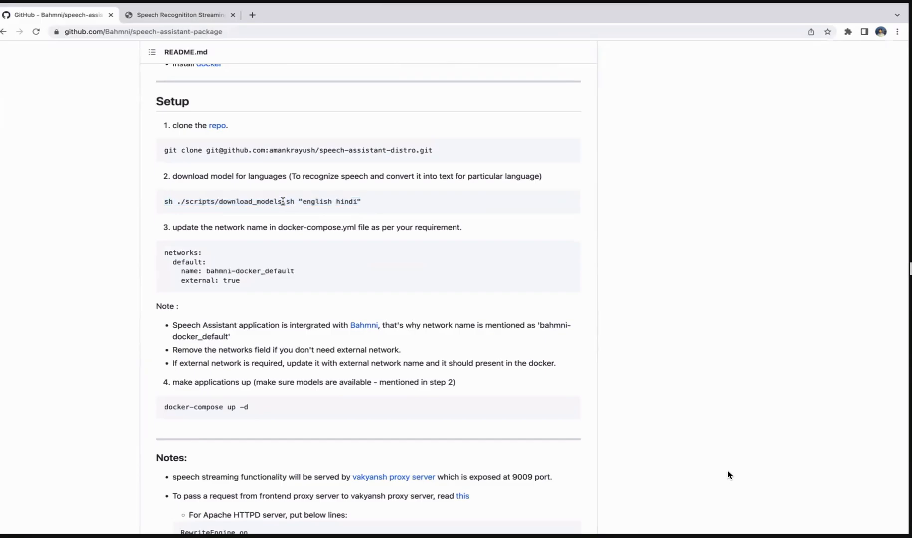
Step: Open the repository's docker-compose.yml and highlight the deployed models volume path of the vakyansh-api service
scroll(282, 201, up, 8)
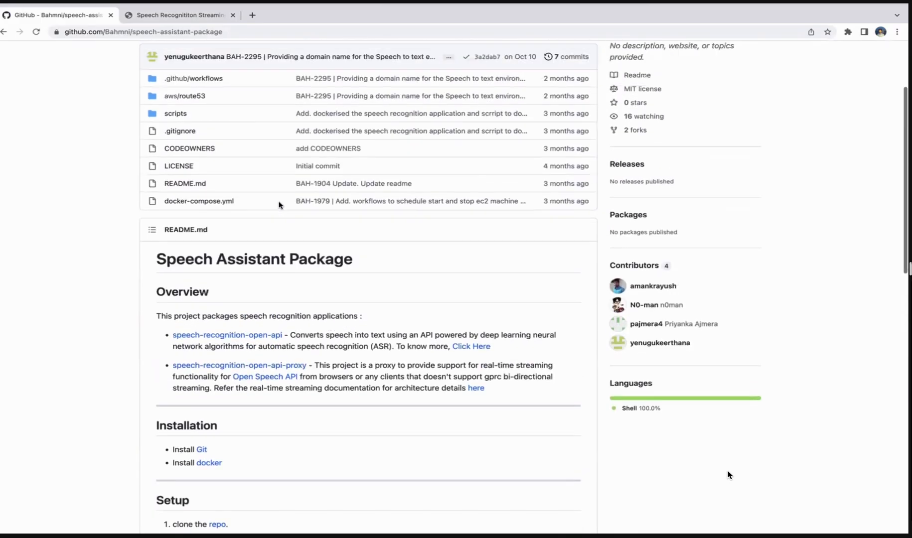
click(204, 268)
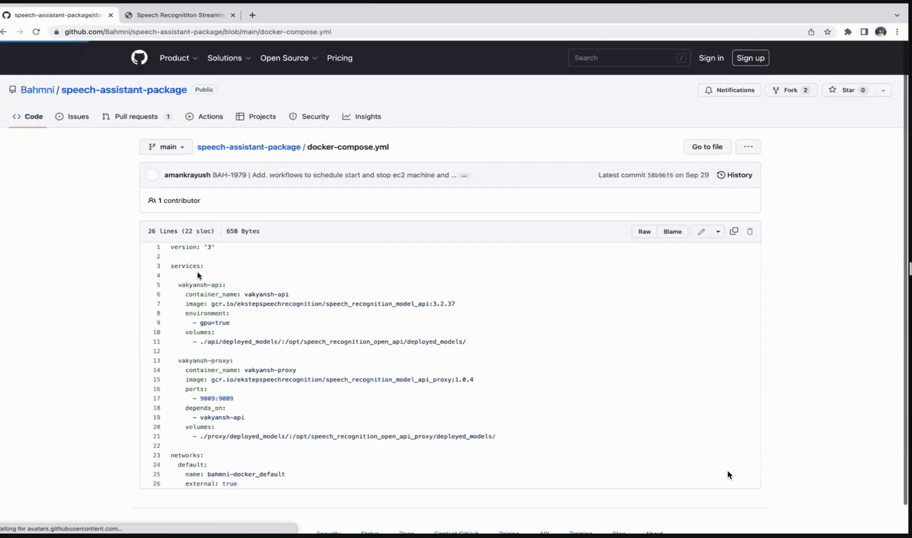
scroll(327, 310, down, 1)
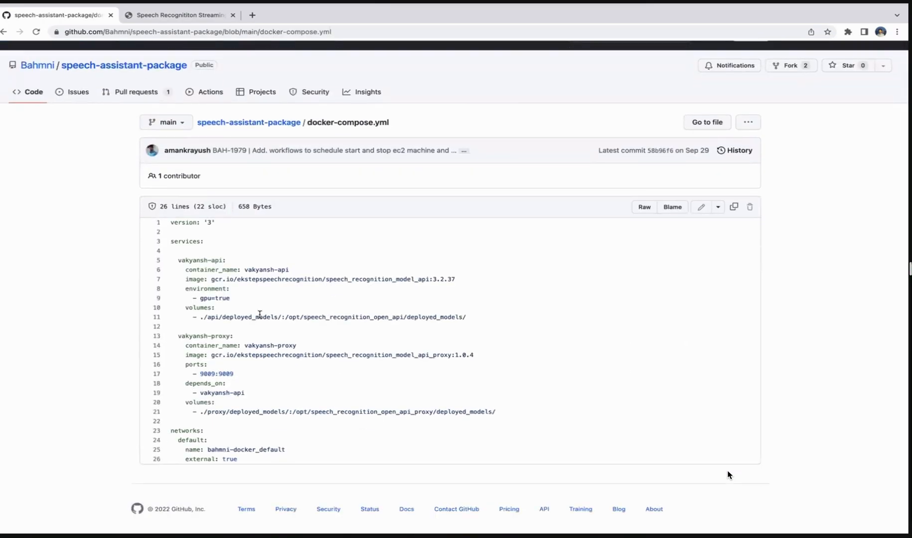
drag(204, 317, 471, 319)
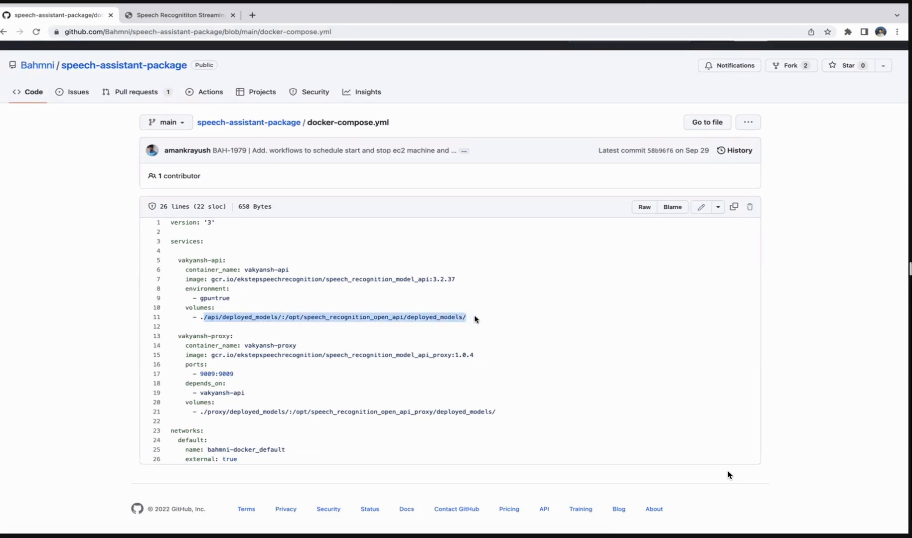
click(345, 315)
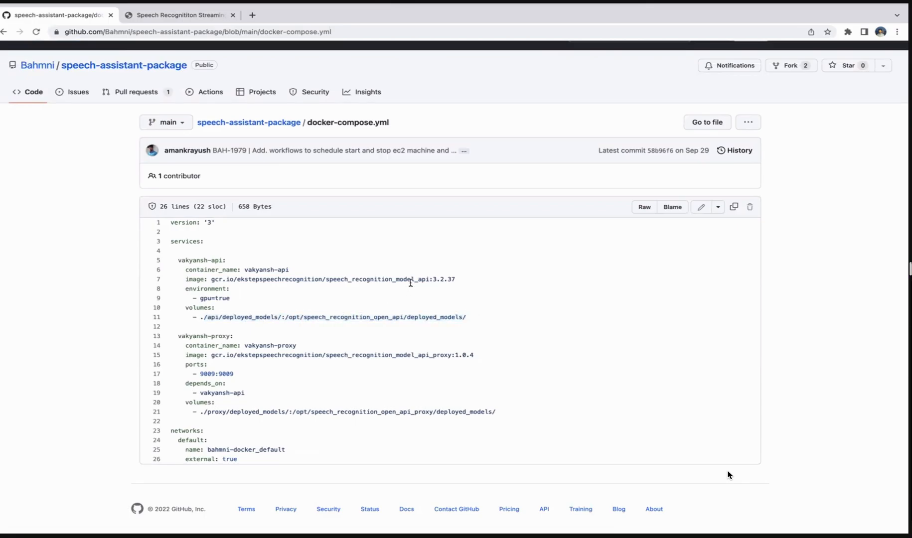
Step: Examine the vakyansh-api image name in docker-compose.yml, plus the image name and deployed models volume path of vakyansh-proxy
double_click(403, 279)
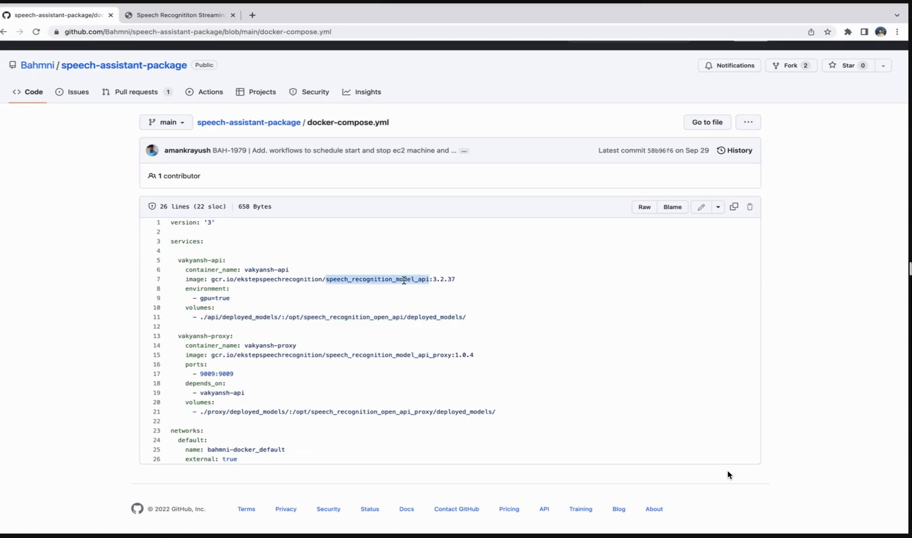
scroll(420, 307, down, 1)
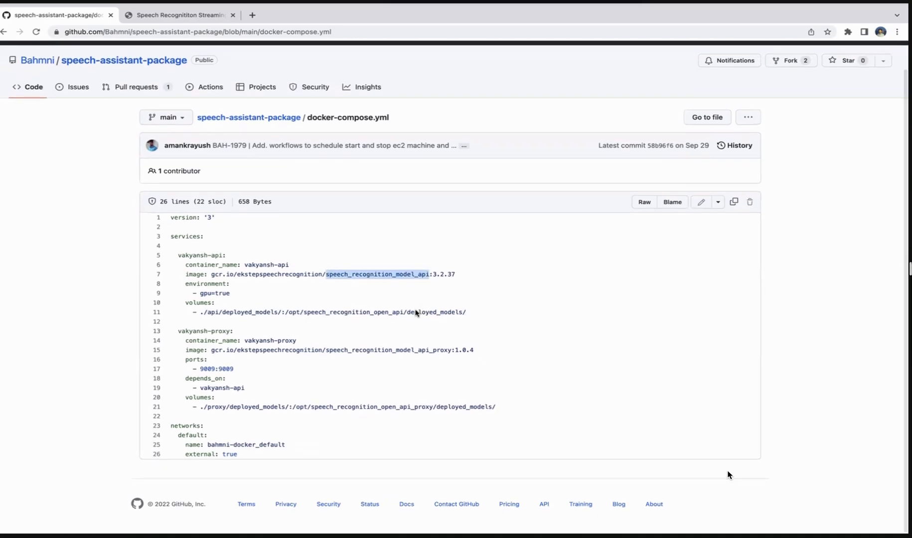
double_click(399, 349)
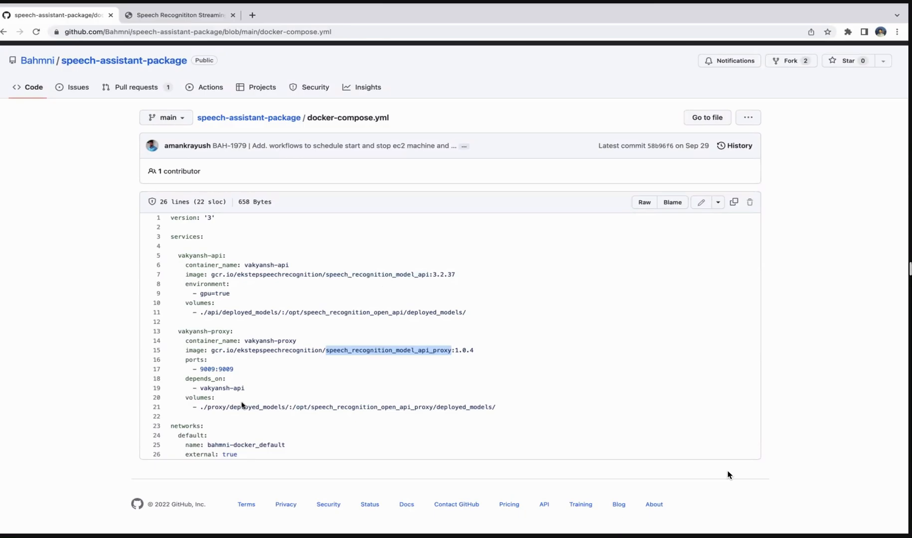
drag(200, 407, 481, 409)
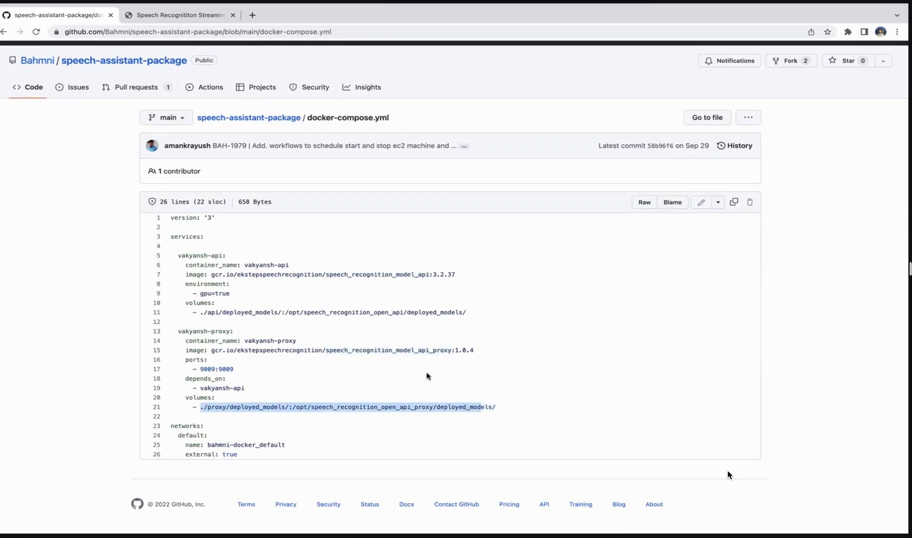
click(400, 330)
scroll(400, 330, up, 1)
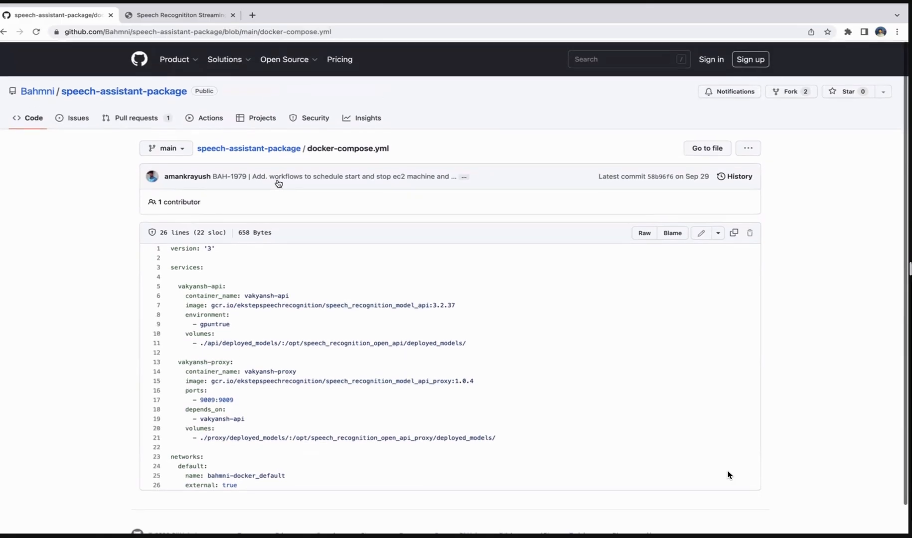
Step: Go back to the wiki page's Technical overview and open the Speech Assistant micro-frontend link from its details
click(3, 33)
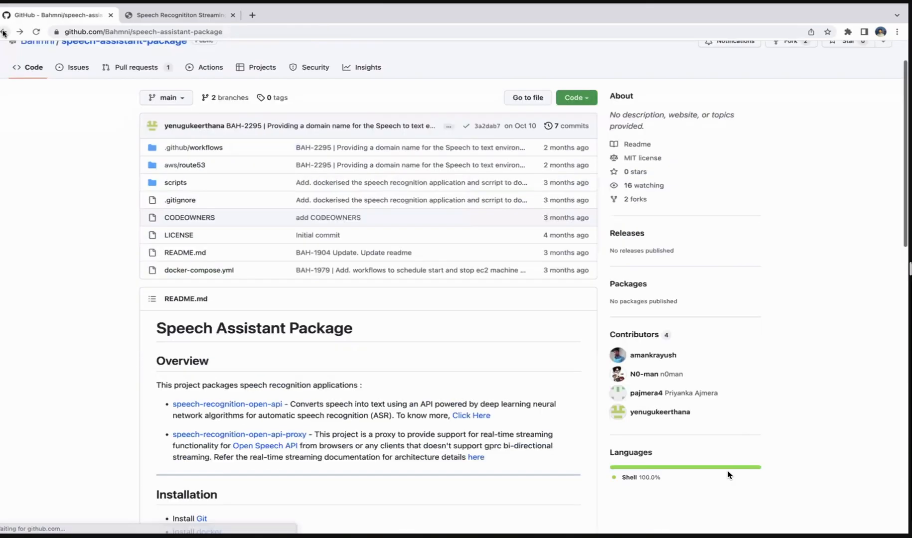
scroll(98, 260, down, 1)
scroll(98, 260, up, 2)
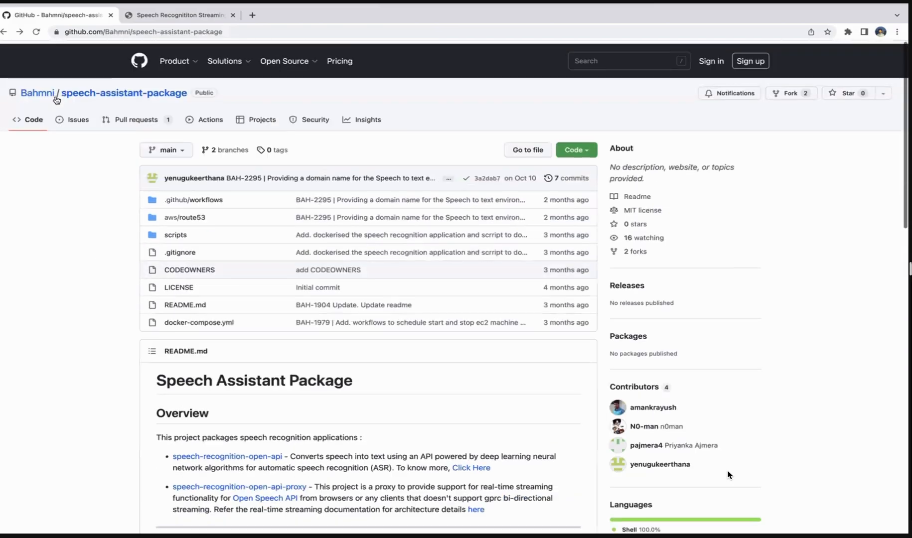
click(4, 33)
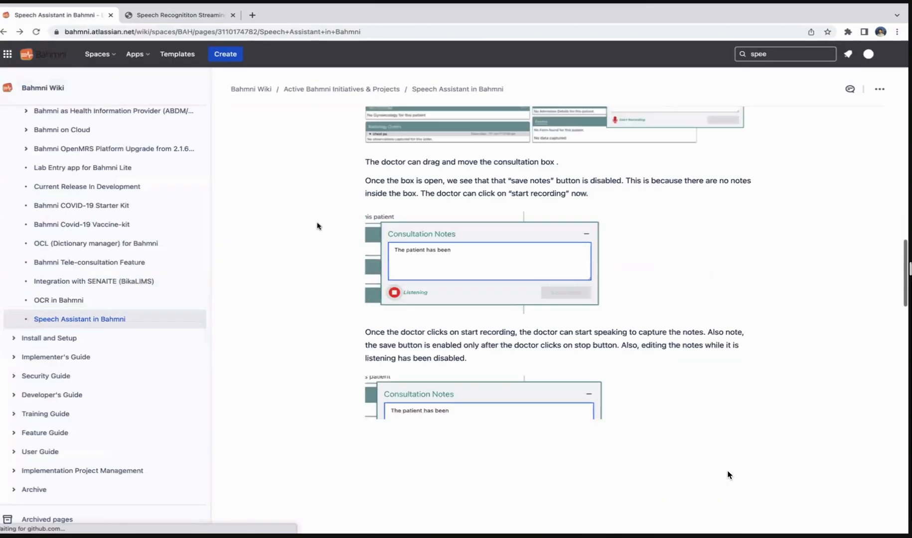
scroll(317, 227, down, 3)
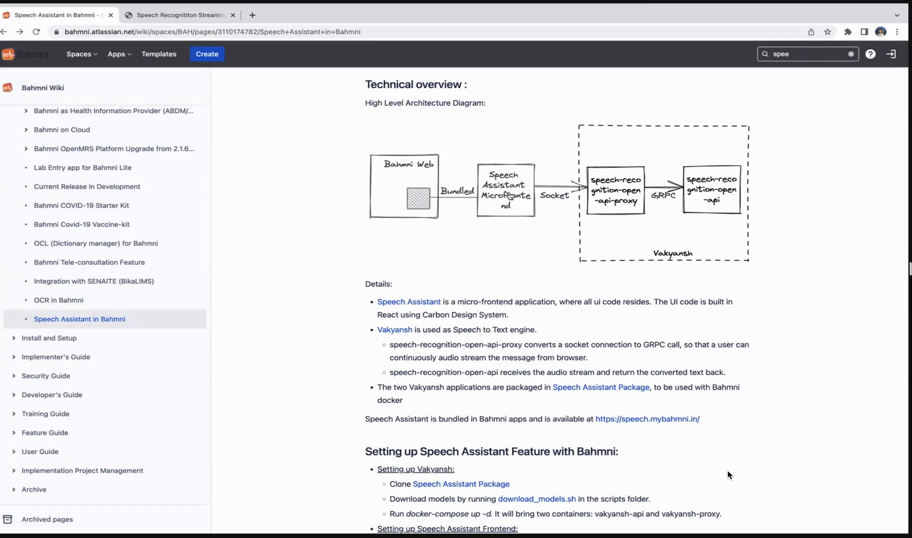
right_click(409, 305)
click(415, 302)
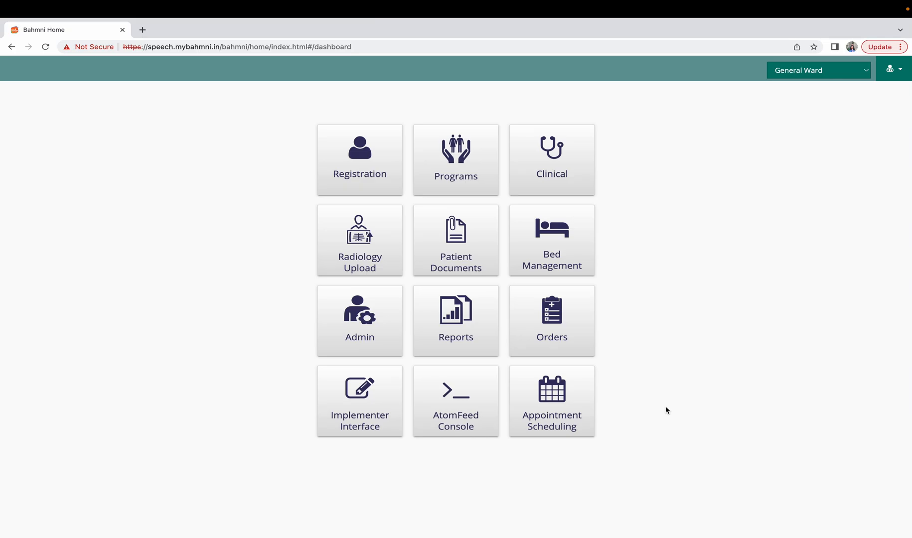
Step: Open the second active patient's dashboard in the Clinical module and bring up the Consultation Notes box over the page's upper middle
click(557, 168)
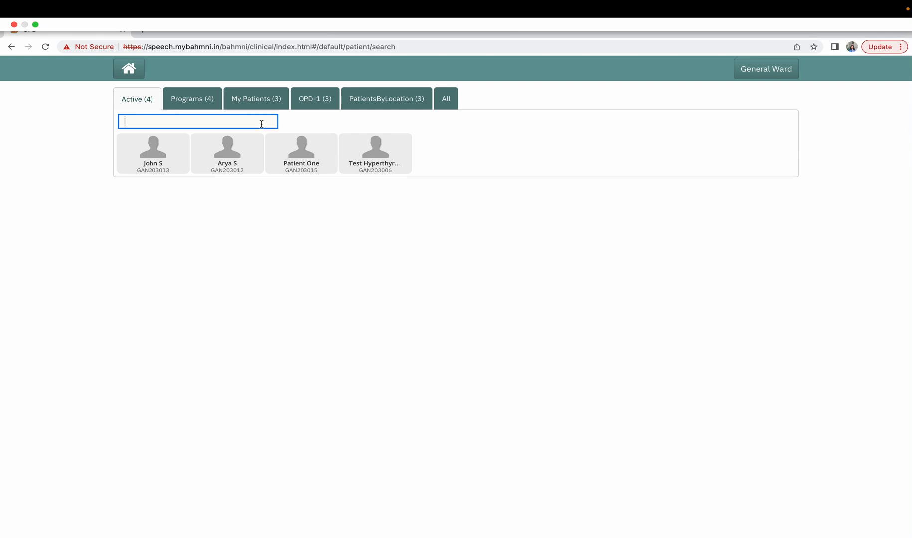
click(232, 160)
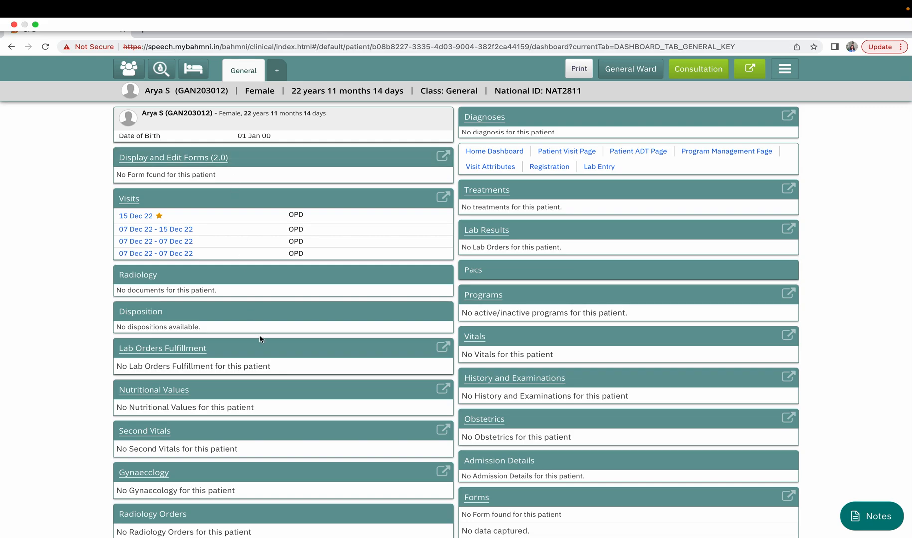
click(865, 518)
drag(760, 442, 522, 163)
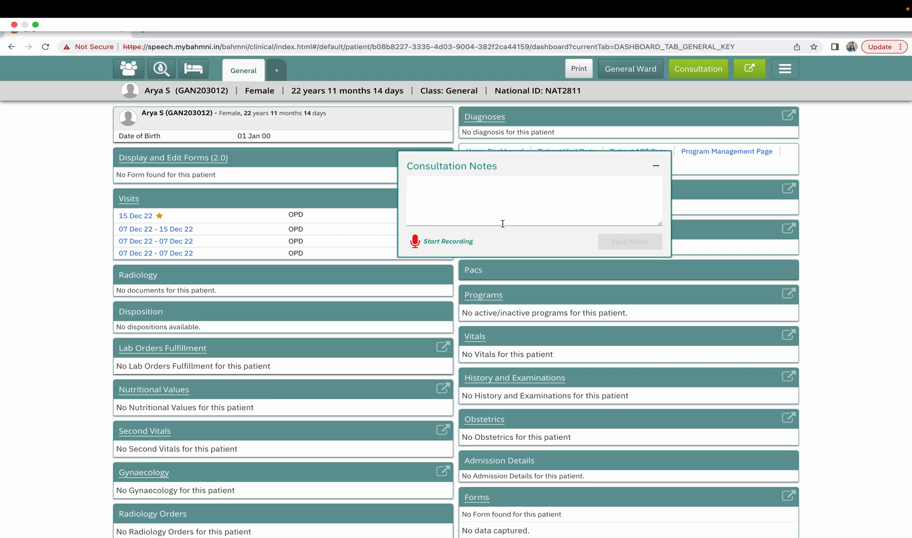
Step: Dictate and save a consultation note covering severe headache, no previous hypertension diagnosis, family history of hypertension and advice to take paracetamol once a day
click(412, 241)
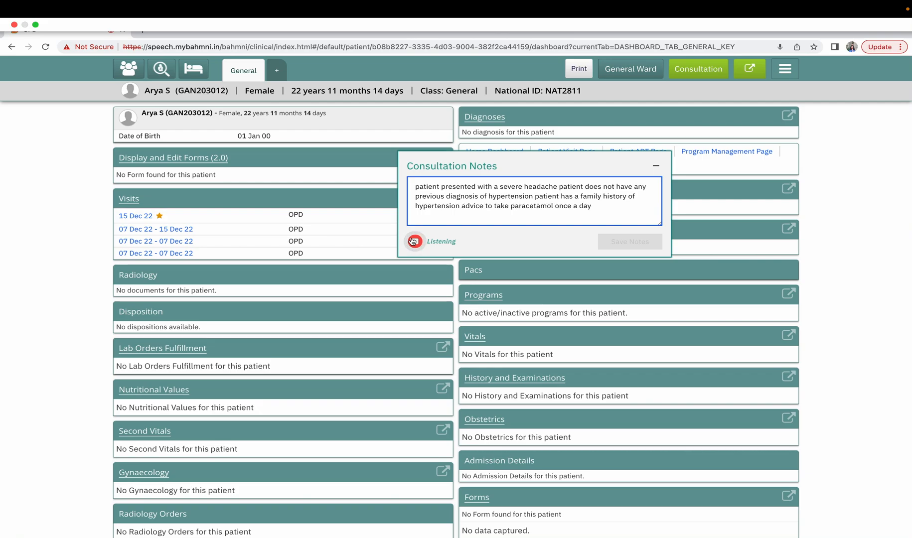
click(414, 242)
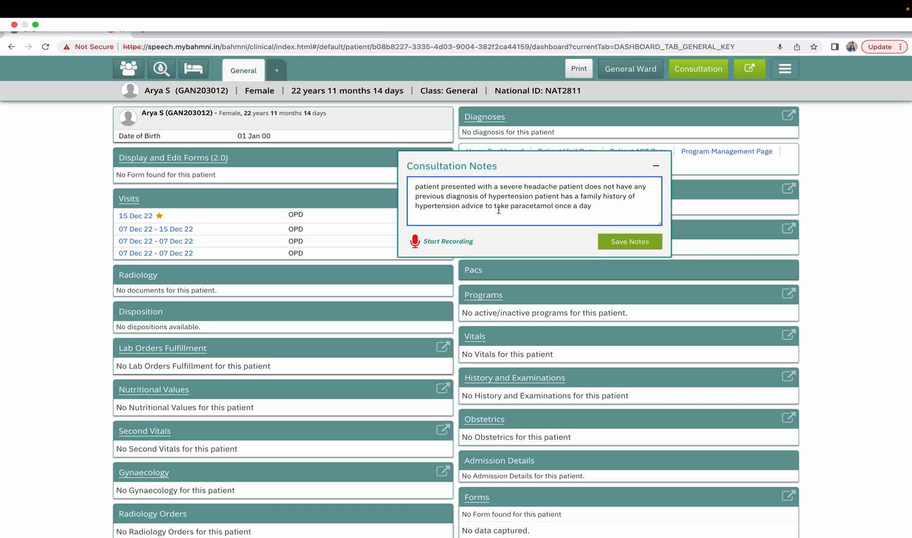
click(610, 244)
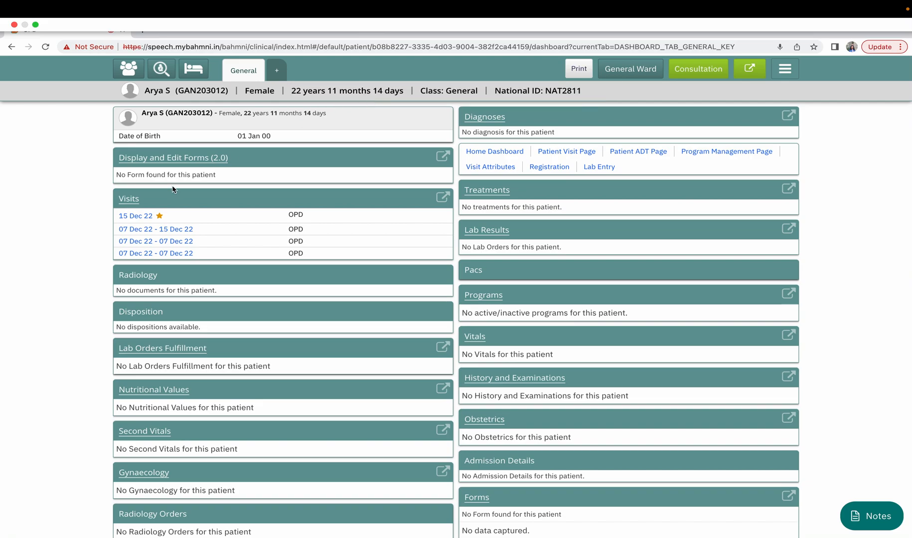
Step: Check the saved consultation note in the 15 Dec 22 visit's observations, highlight its text and return to the patient dashboard
click(138, 217)
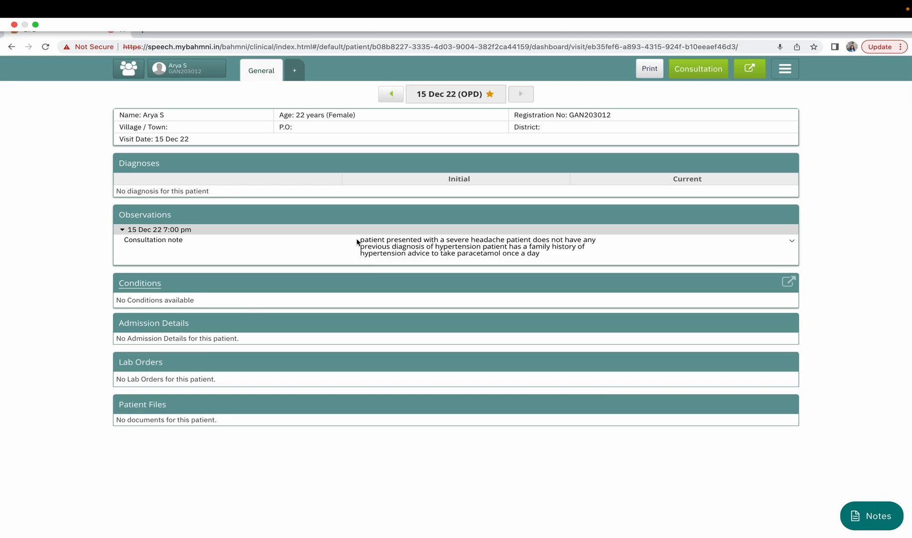
drag(360, 242, 485, 262)
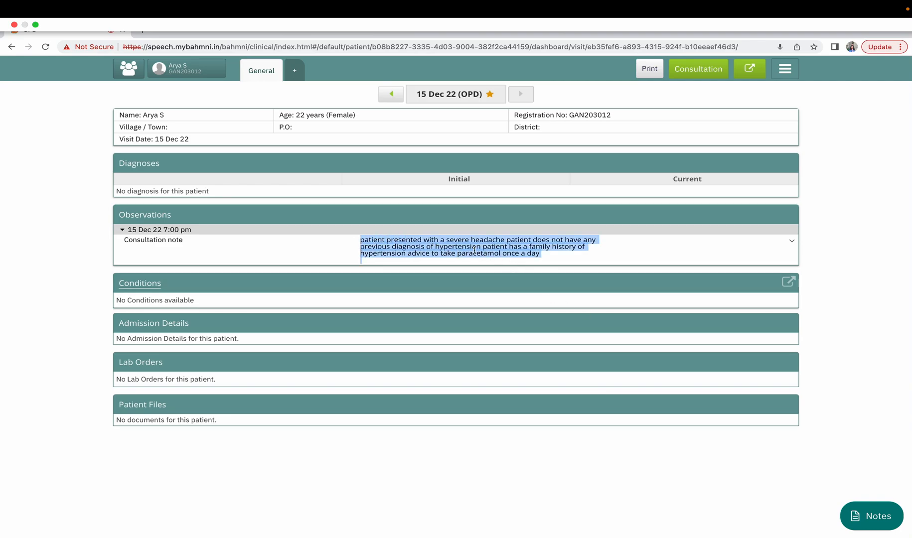
click(160, 68)
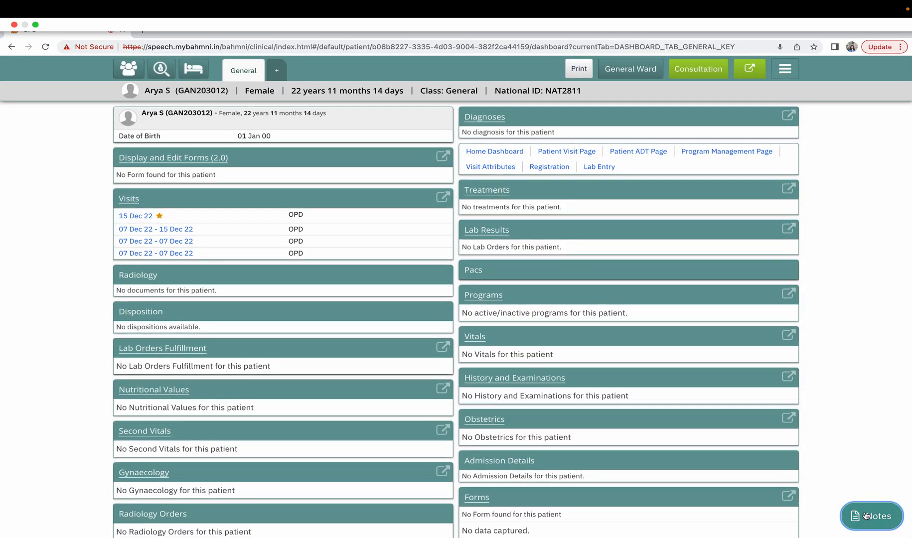
Step: Append "edited" to the end of the consultation note and minimise the notes box without saving
click(870, 515)
drag(756, 445, 471, 213)
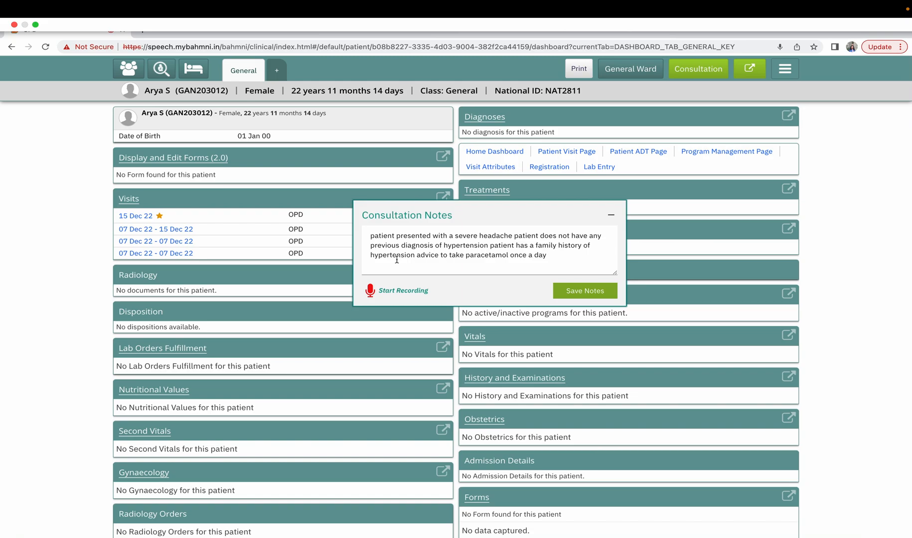
click(550, 260)
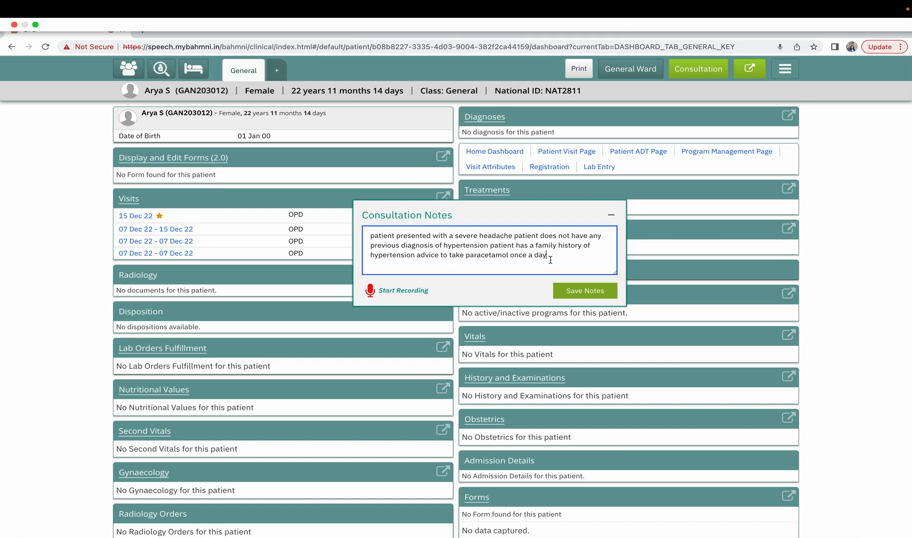
text(edited)
click(611, 216)
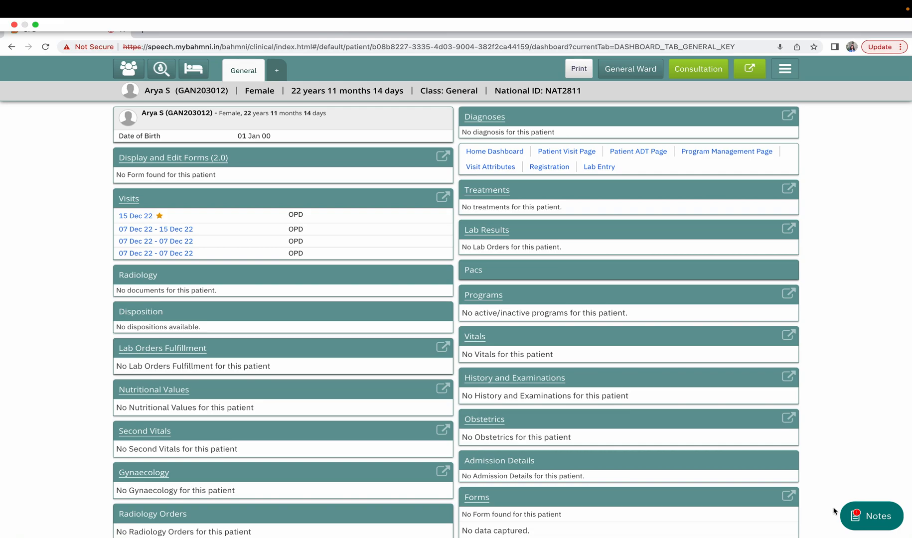
Step: View the unsaved note across the consultation's Disposition and Observations pages, return to the patient dashboard and minimise the notes
click(685, 76)
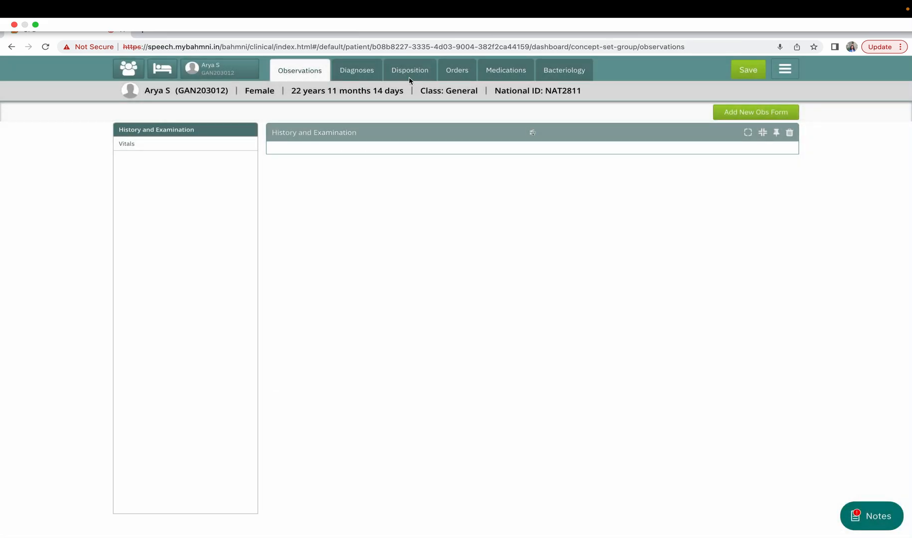
click(407, 75)
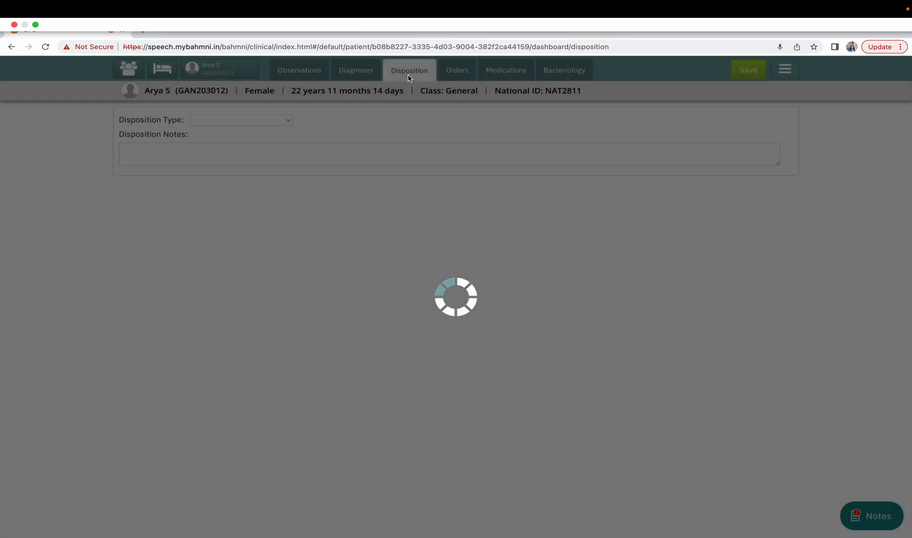
click(843, 512)
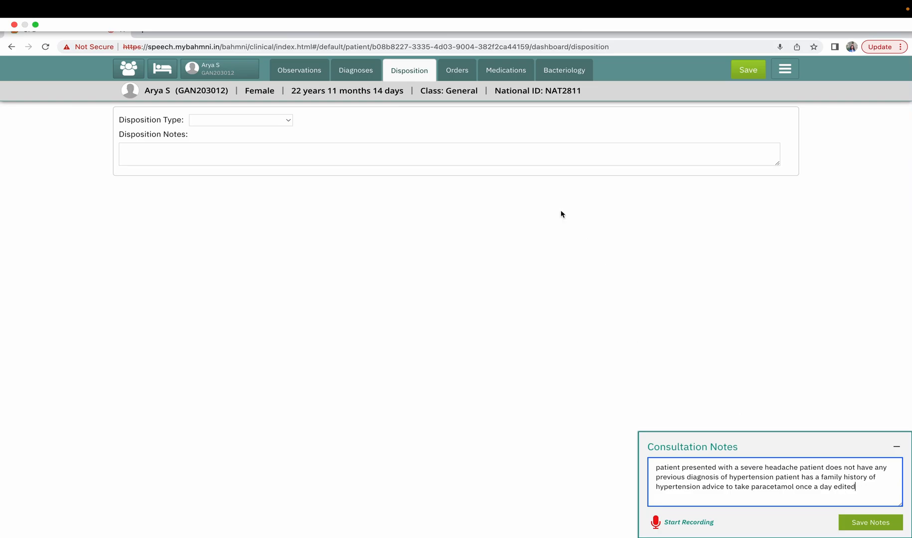
click(310, 75)
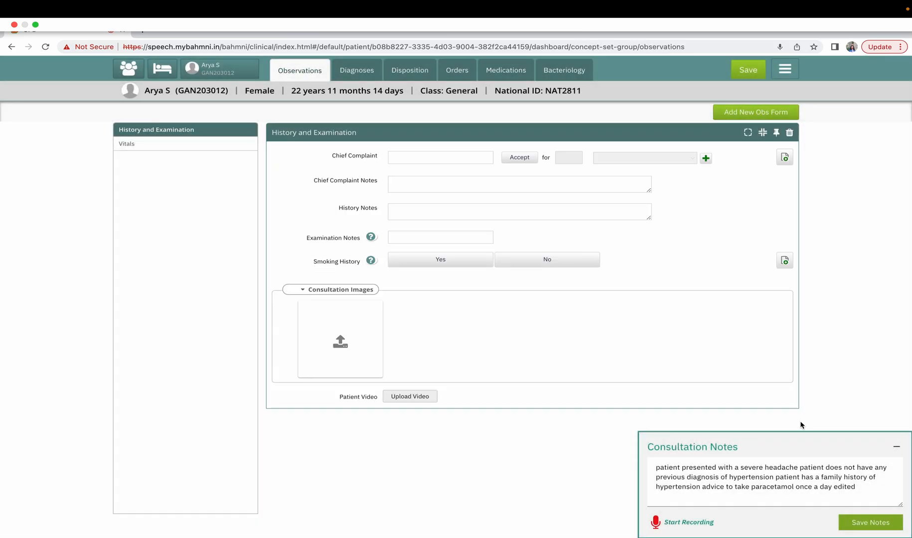
click(231, 75)
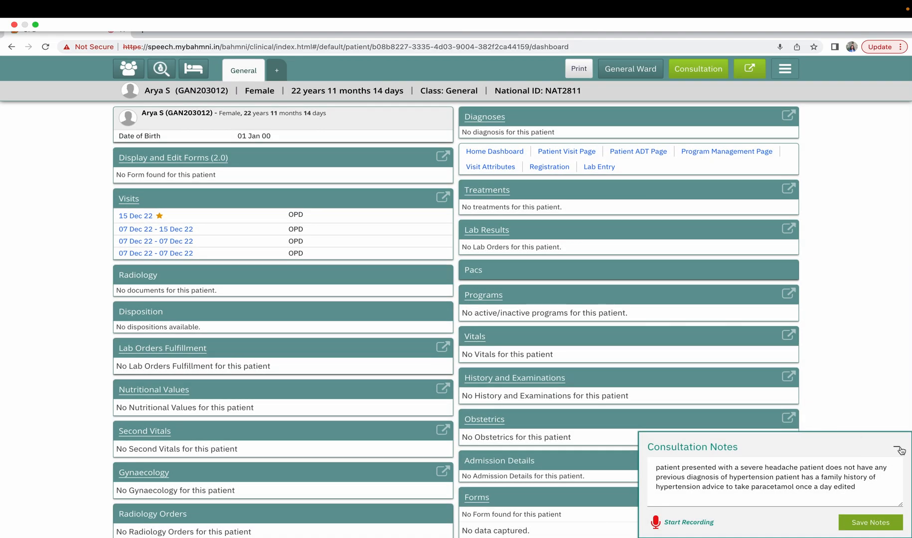
click(899, 449)
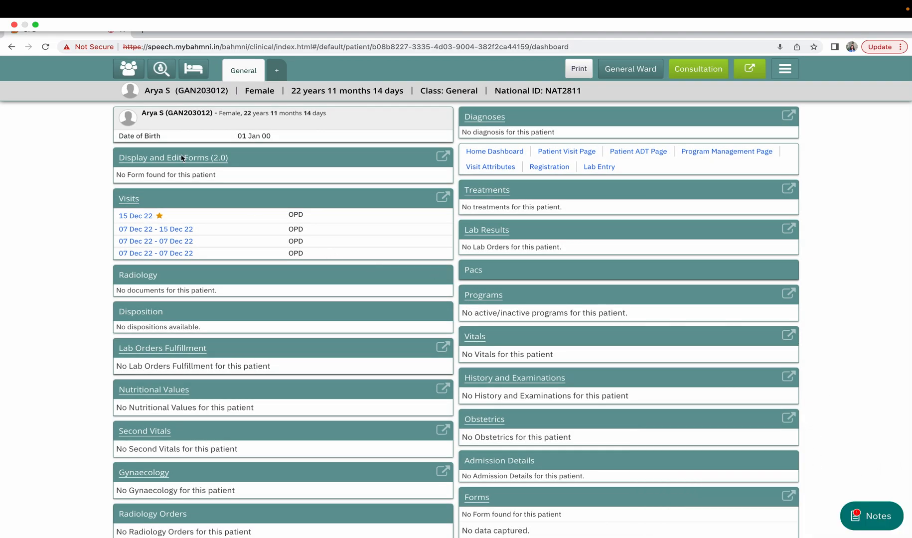
Step: Switch to the Test Diabetes patient's dashboard from the recent patients and return to the original patient's dashboard
click(160, 70)
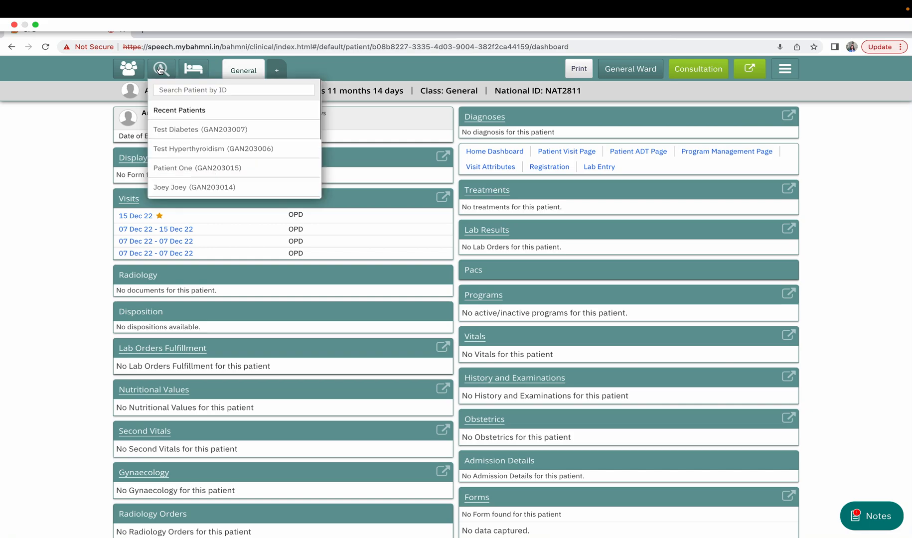
click(171, 130)
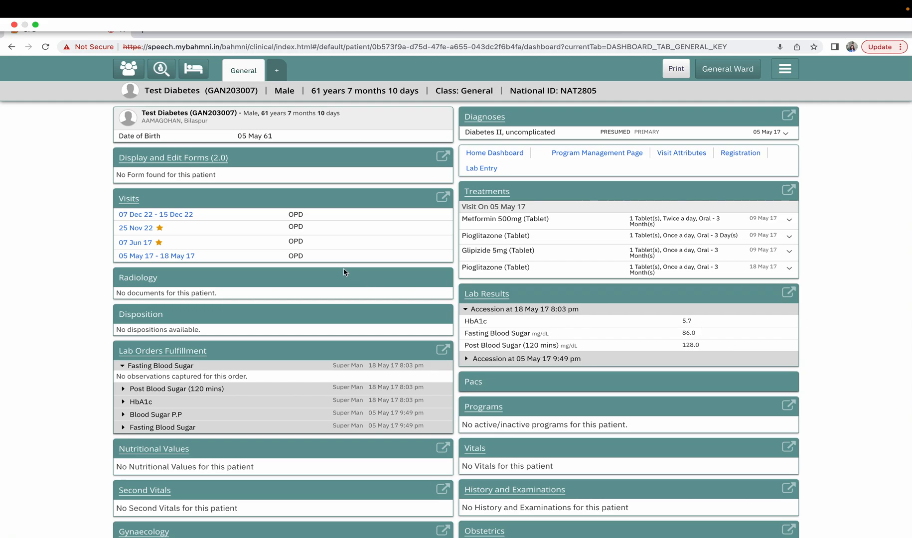
click(159, 70)
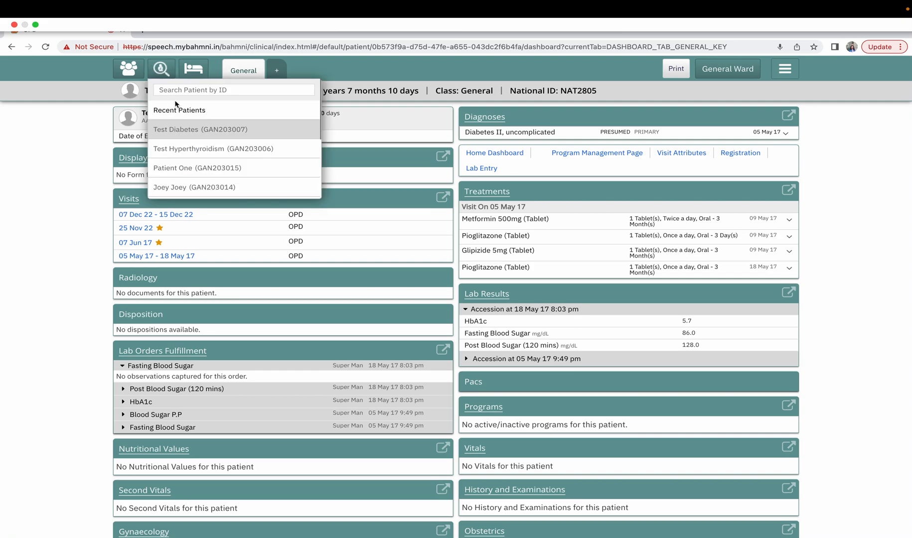
scroll(182, 172, down, 2)
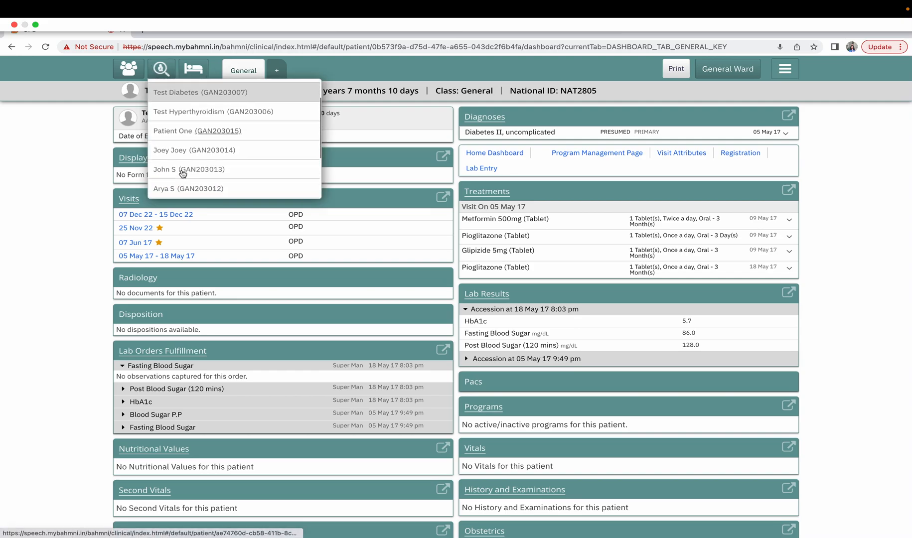
scroll(183, 174, down, 2)
click(168, 120)
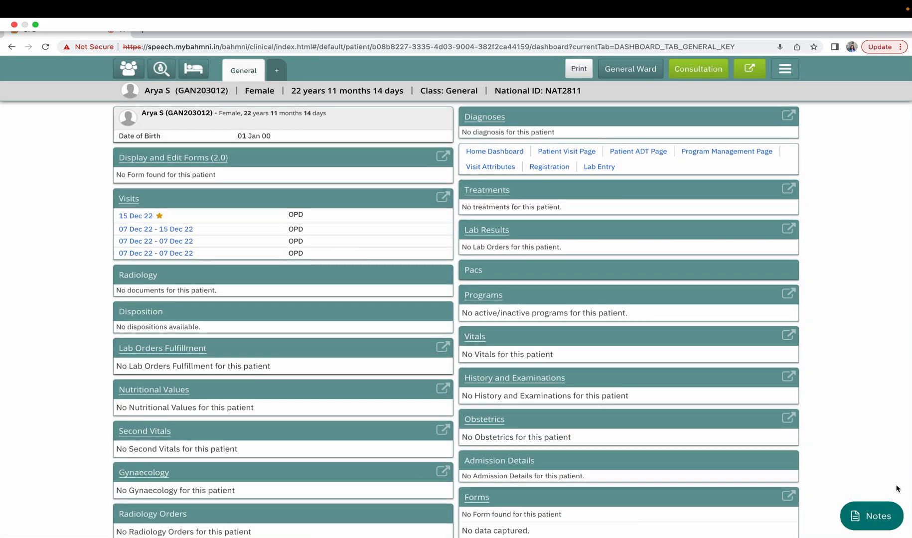
Step: Reopen the patient's consultation note, append "edited" after "once a day" and save it
click(872, 516)
drag(775, 444, 653, 282)
click(715, 328)
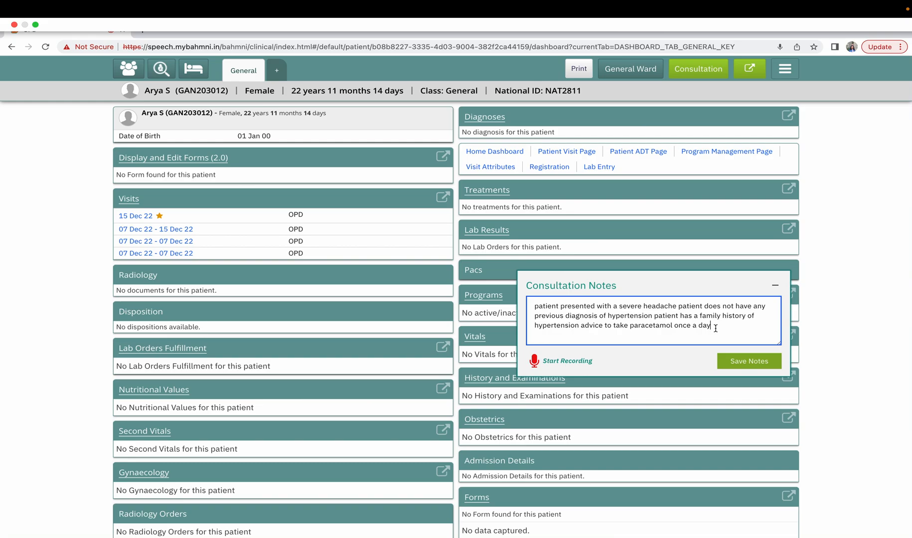
text(edited)
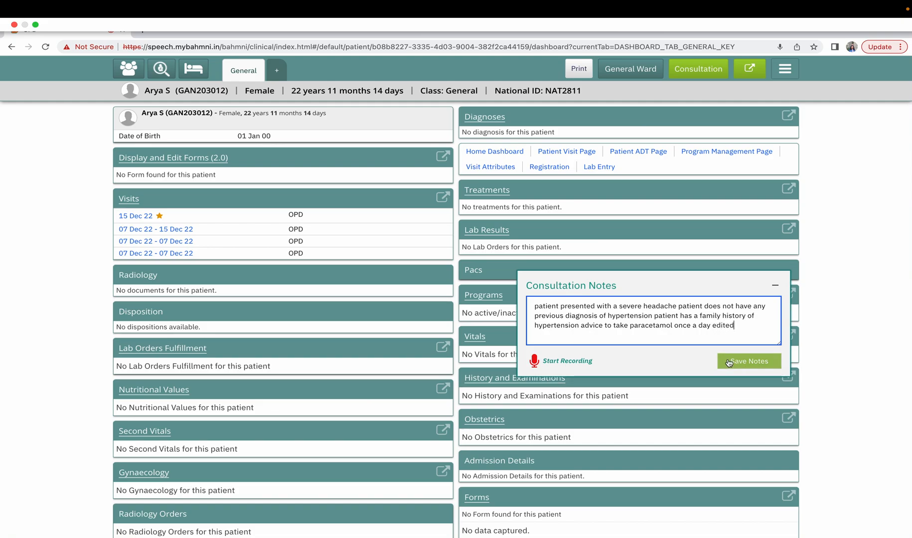
click(728, 363)
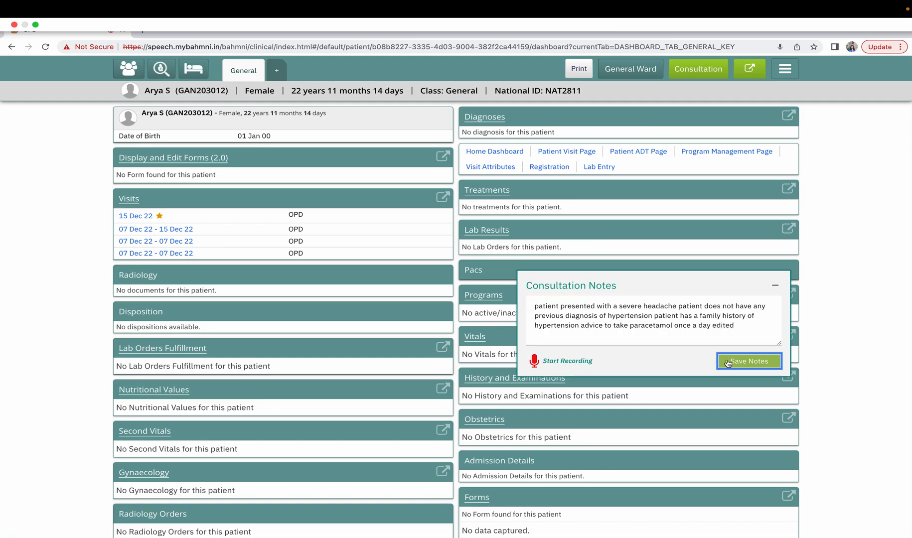
Step: Check the updated note in the 15 Dec 22 visit, view it in the Consultation Notes box too, and leave the visit page
click(139, 216)
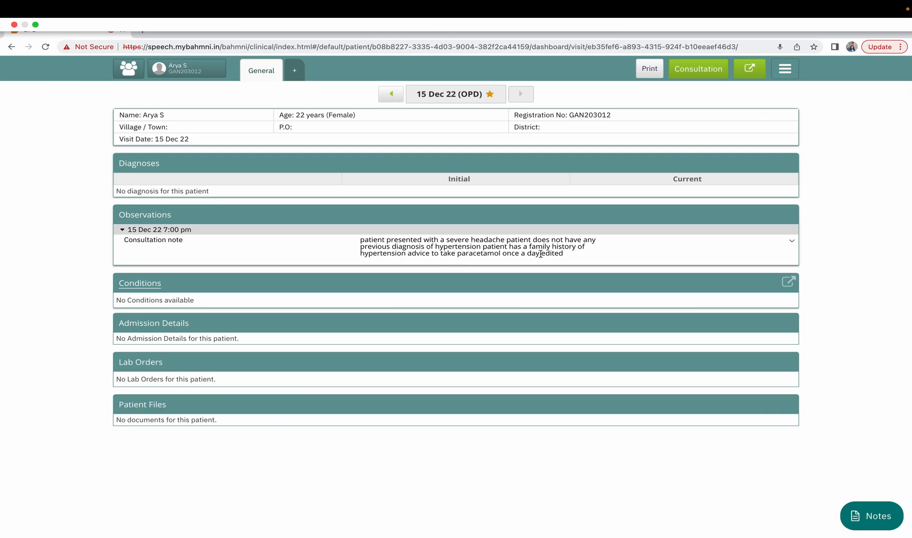
drag(505, 255, 578, 258)
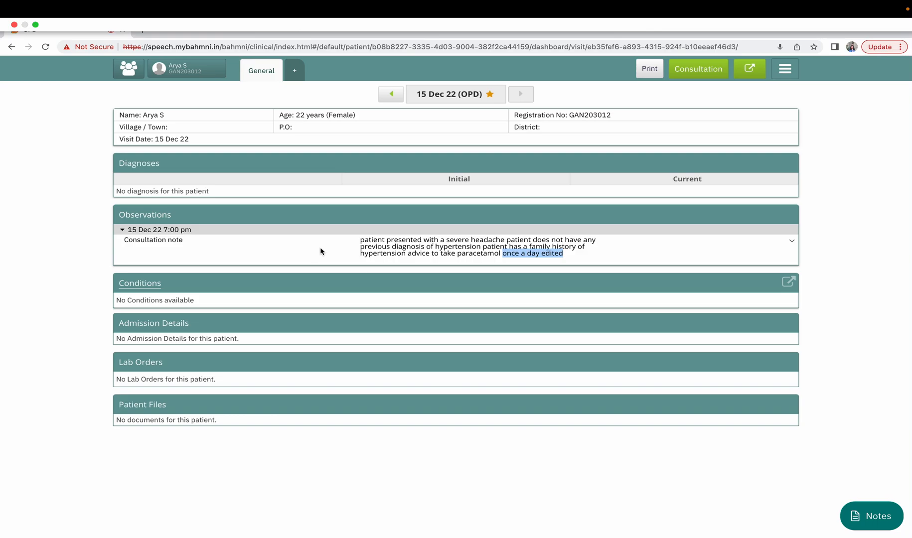
click(864, 518)
drag(772, 447, 561, 207)
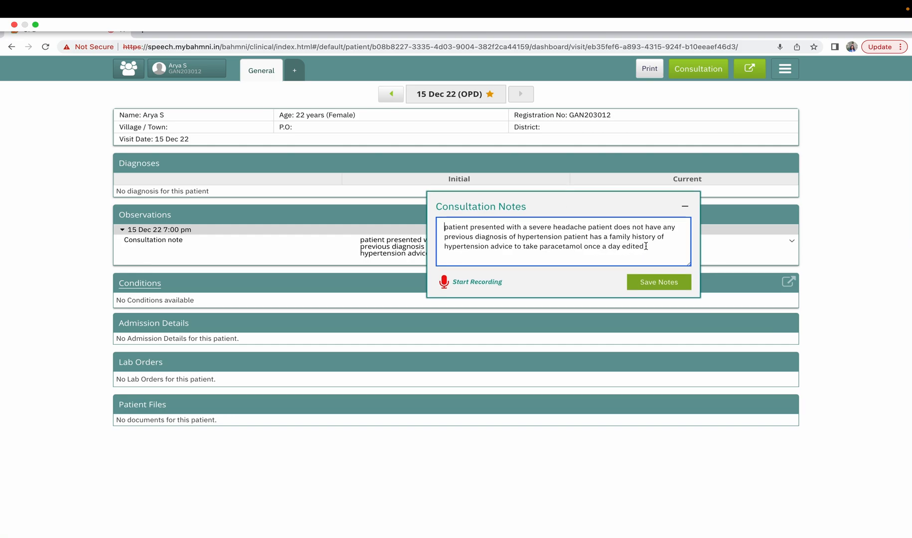
click(199, 74)
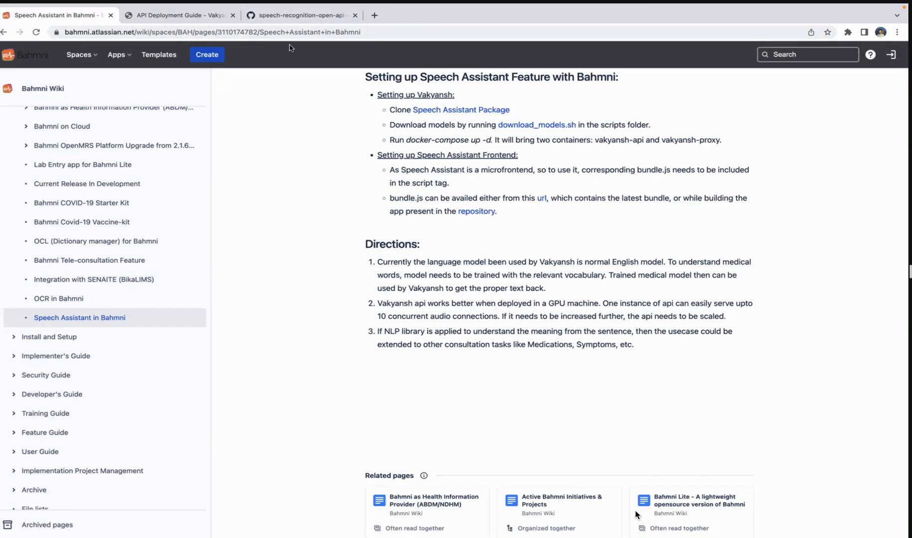
Step: Examine the supported language codes in the proxy repository's language_map.json and return to the Directions section of the Speech Assistant wiki page
click(282, 17)
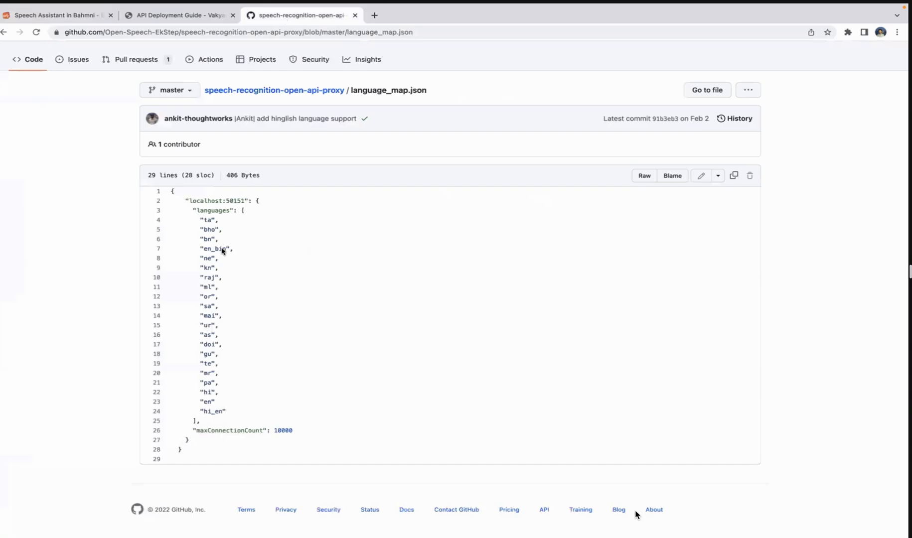
drag(198, 220, 227, 414)
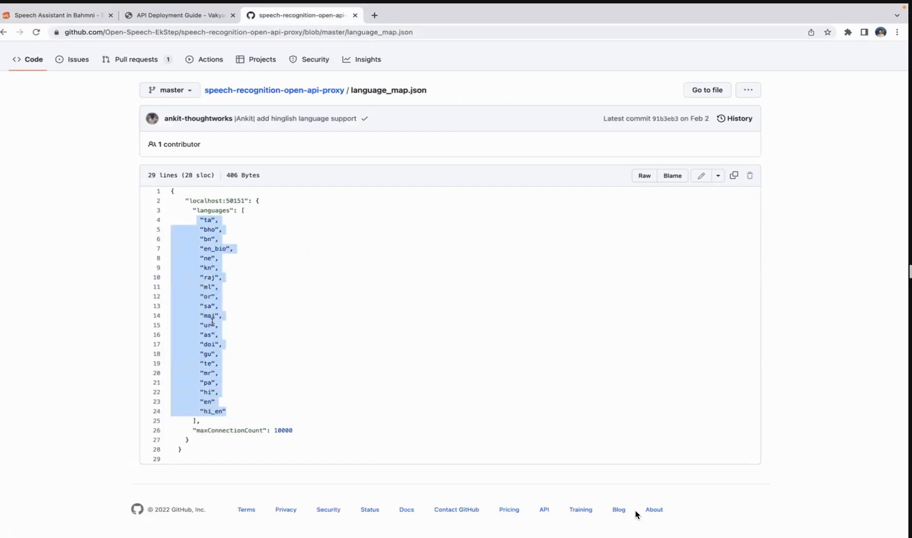
click(212, 322)
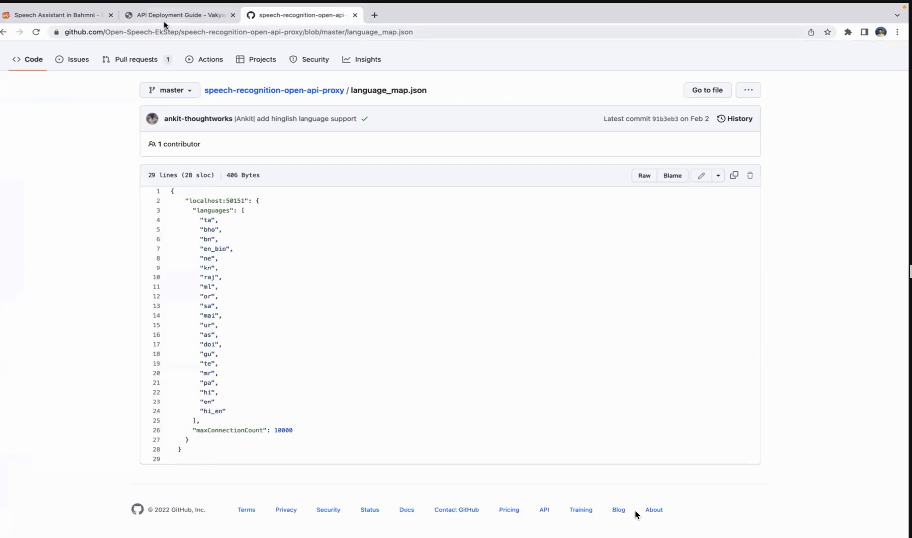
click(66, 17)
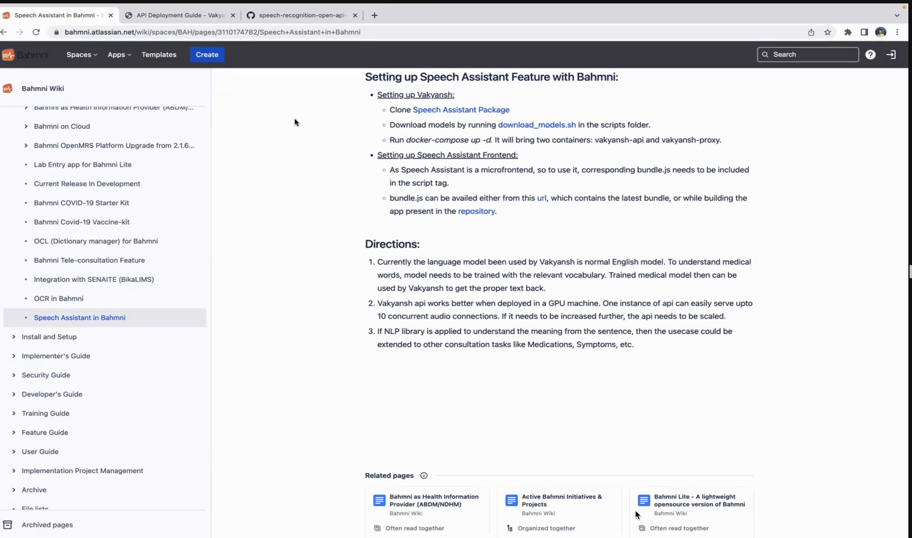
Step: Review the infrastructure requirements and the deployment components and steps in the Vakyansh API Deployment Guide
click(197, 21)
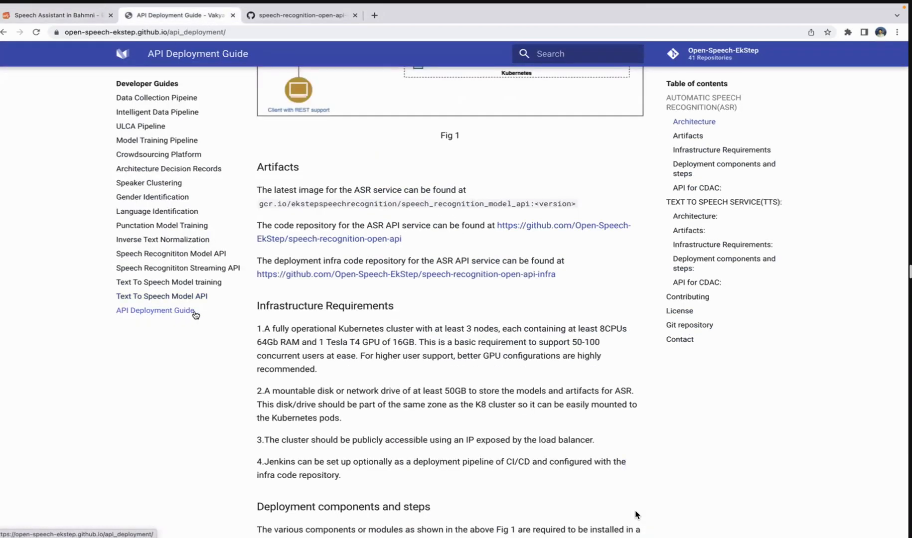
scroll(400, 321, down, 1)
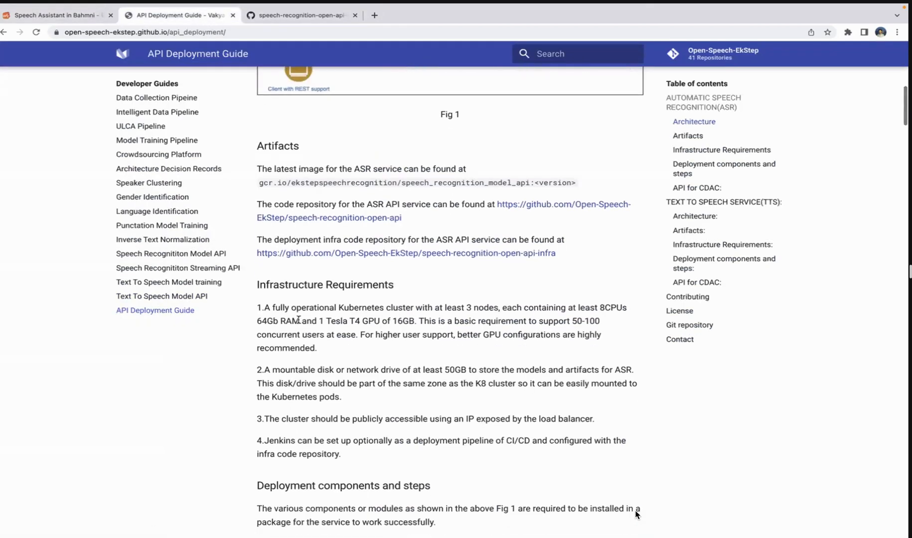
scroll(320, 295, down, 1)
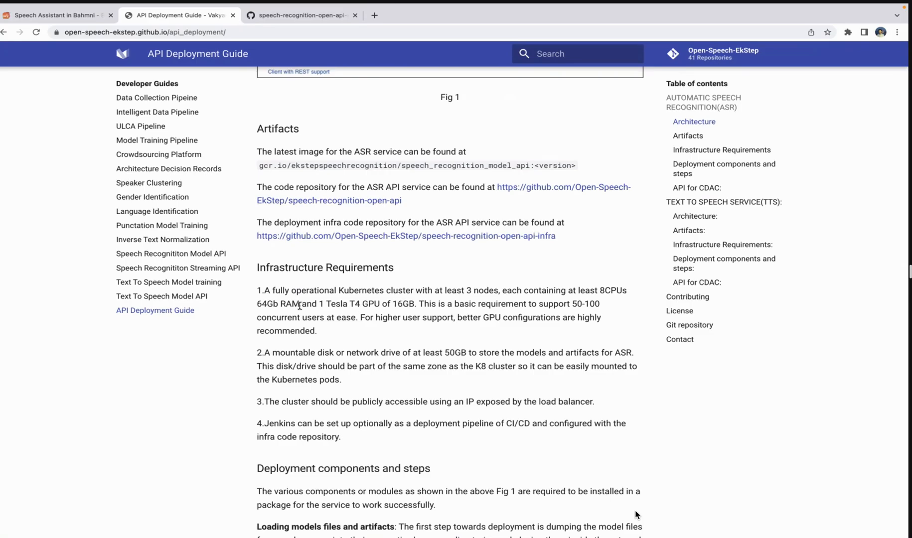
scroll(314, 326, down, 2)
scroll(314, 328, down, 4)
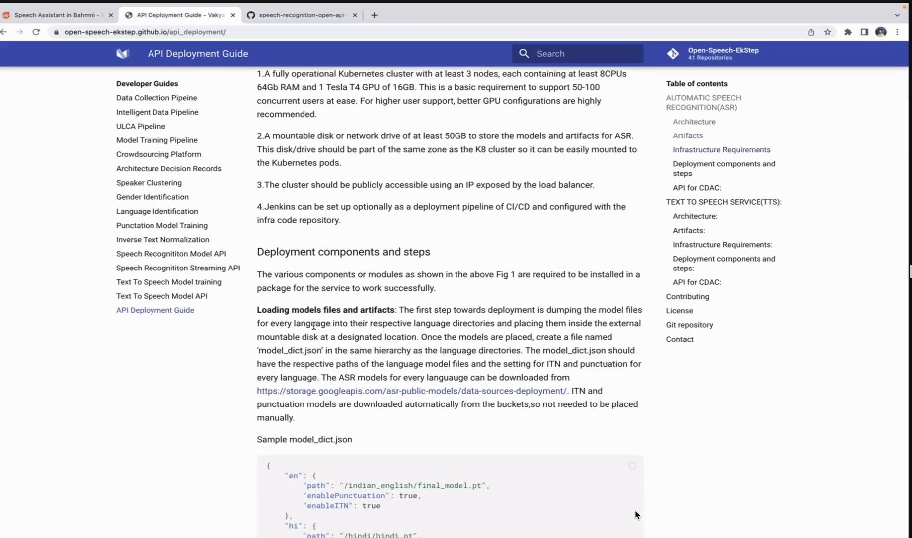